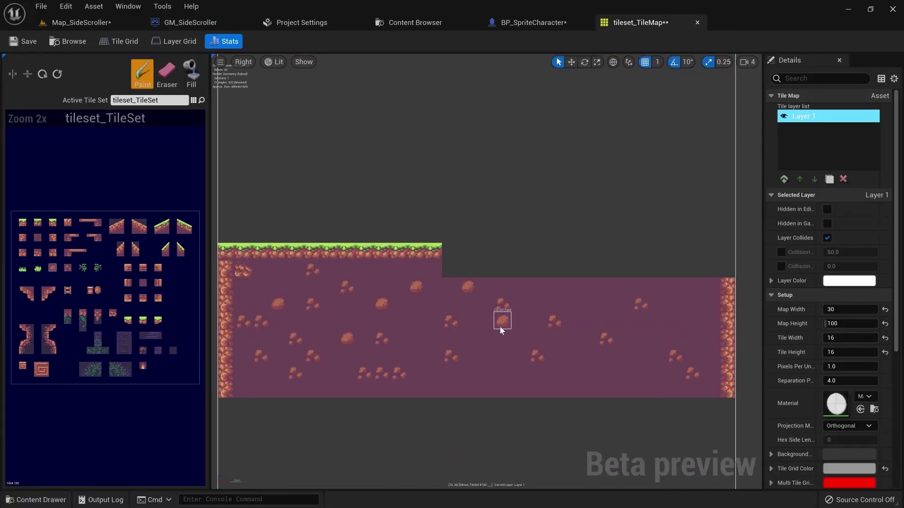
Sketch a collision polygon on roof tile #107, then erase the Background's top row and right edge
{"action": "left_click", "coordinate": [159, 229]}
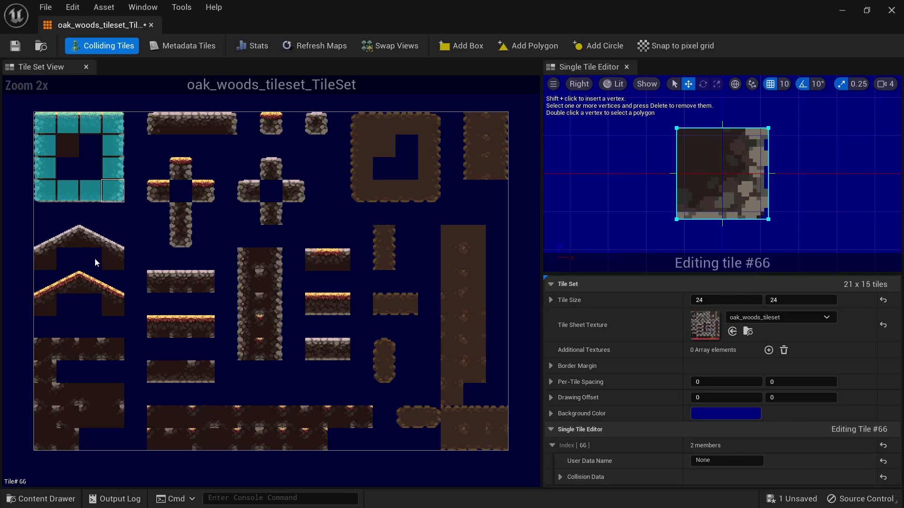
{"action": "left_click", "coordinate": [92, 244]}
{"action": "left_click", "coordinate": [528, 45]}
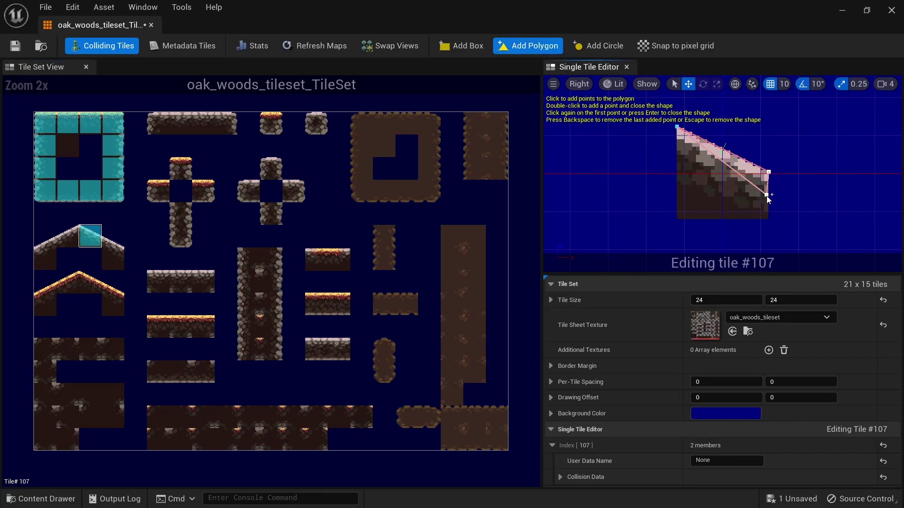
{"action": "left_click", "coordinate": [677, 127]}
{"action": "left_click", "coordinate": [768, 171]}
{"action": "left_click", "coordinate": [769, 219]}
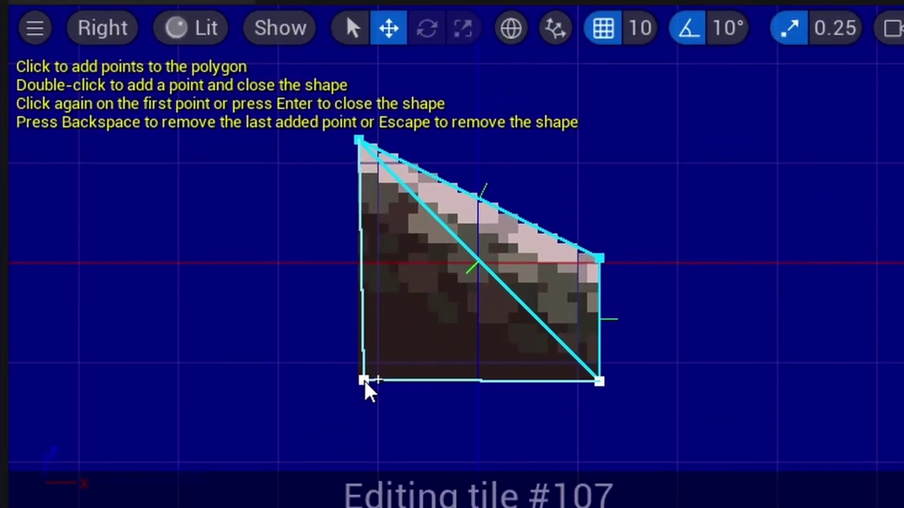
{"action": "left_click", "coordinate": [362, 380]}
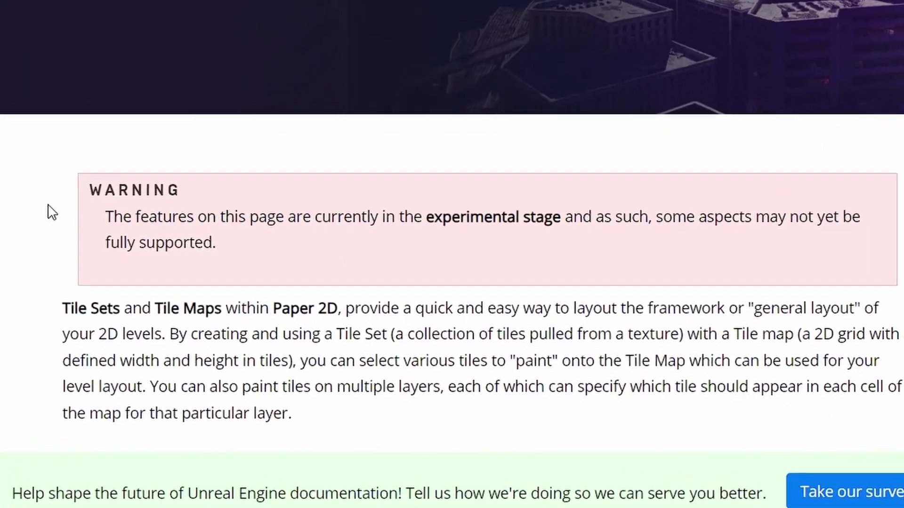
{"action": "mouse_move", "coordinate": [349, 207]}
{"action": "left_mouse_down"}
{"action": "mouse_move", "coordinate": [532, 215]}
{"action": "mouse_move", "coordinate": [694, 207]}
{"action": "mouse_move", "coordinate": [686, 255]}
{"action": "mouse_move", "coordinate": [703, 237]}
{"action": "mouse_move", "coordinate": [684, 266]}
{"action": "mouse_move", "coordinate": [692, 299]}
{"action": "mouse_move", "coordinate": [398, 294]}
{"action": "mouse_move", "coordinate": [527, 302]}
{"action": "mouse_move", "coordinate": [326, 287]}
{"action": "mouse_move", "coordinate": [367, 301]}
{"action": "mouse_move", "coordinate": [312, 318]}
{"action": "mouse_move", "coordinate": [308, 287]}
{"action": "left_mouse_up"}
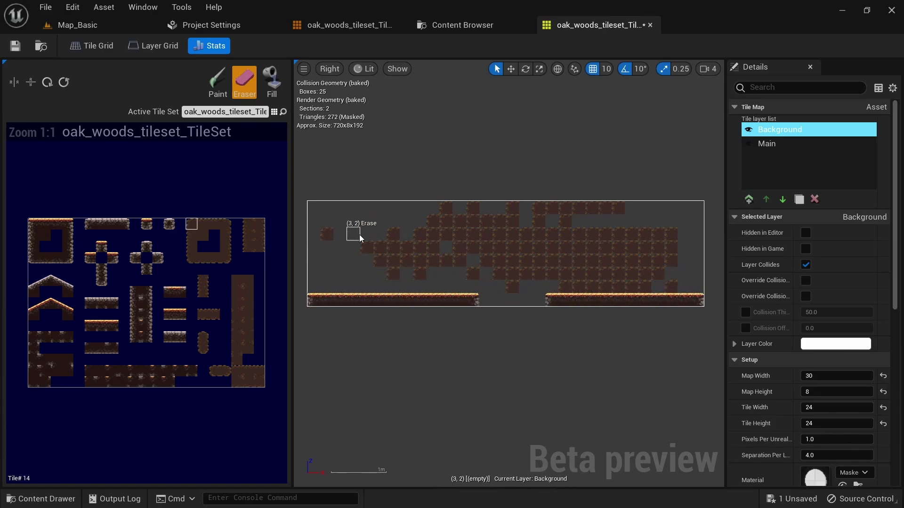
Erase more upper-row Background tiles, then play-test, running the character left and right with A and D
{"action": "left_click_drag", "start_coordinate": [359, 234], "coordinate": [509, 263]}
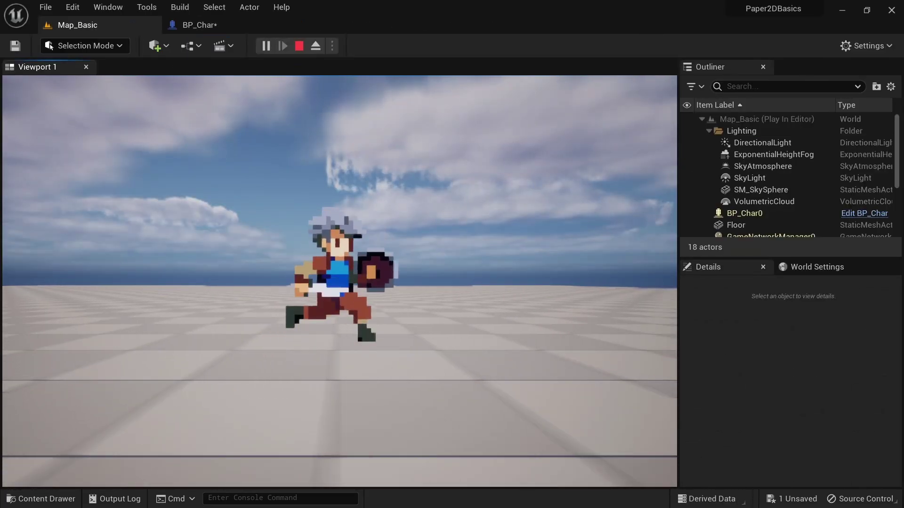
{"action": "key", "text": "a"}
{"action": "key", "text": "d"}
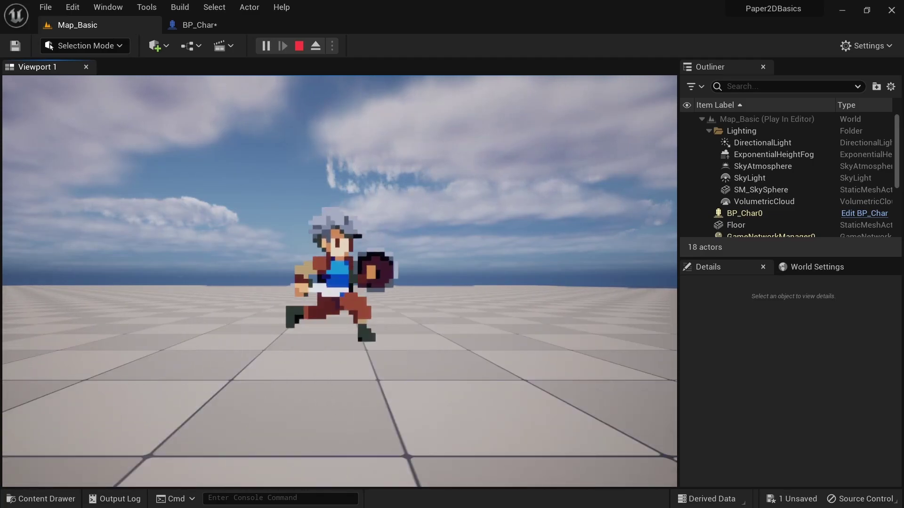
{"action": "key", "text": "a"}
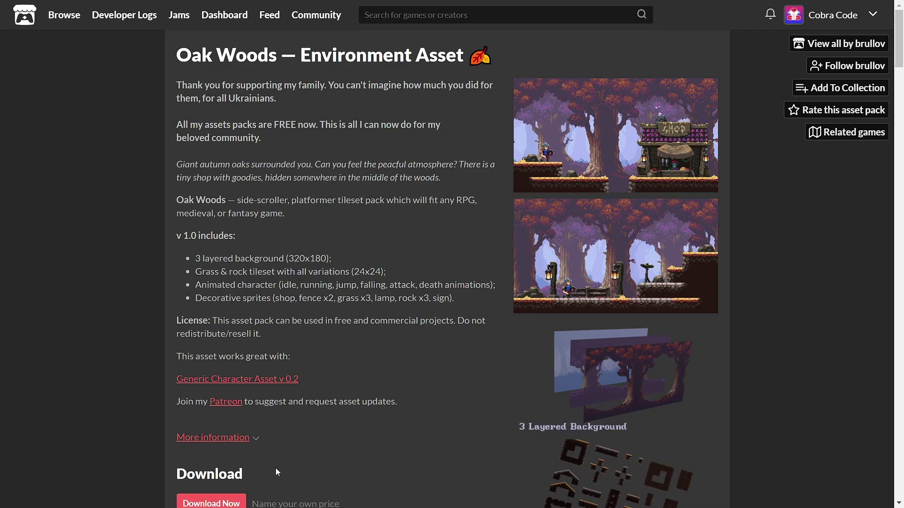
Scroll down the Oak Woods itch.io page to reach its Download section
{"action": "scroll", "coordinate": [273, 465], "scroll_direction": "down", "scroll_amount": 2}
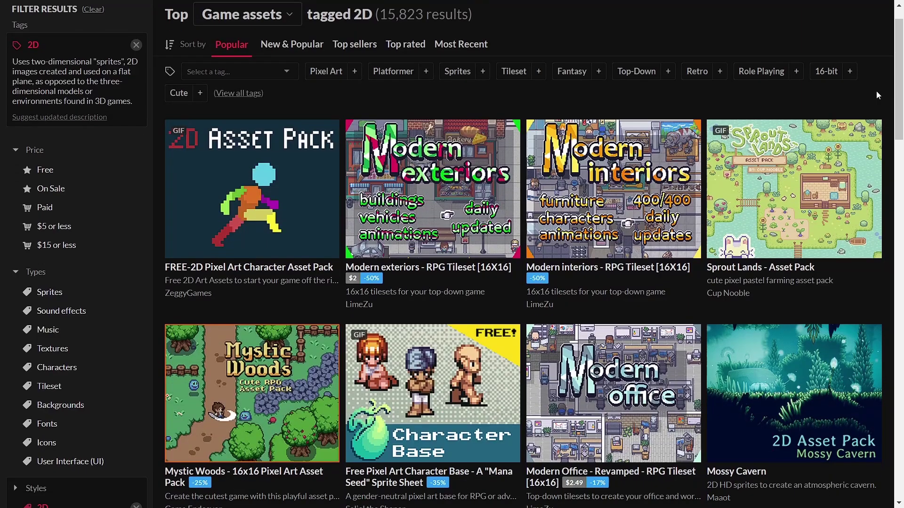
{"action": "scroll", "coordinate": [877, 92], "scroll_direction": "down", "scroll_amount": 10}
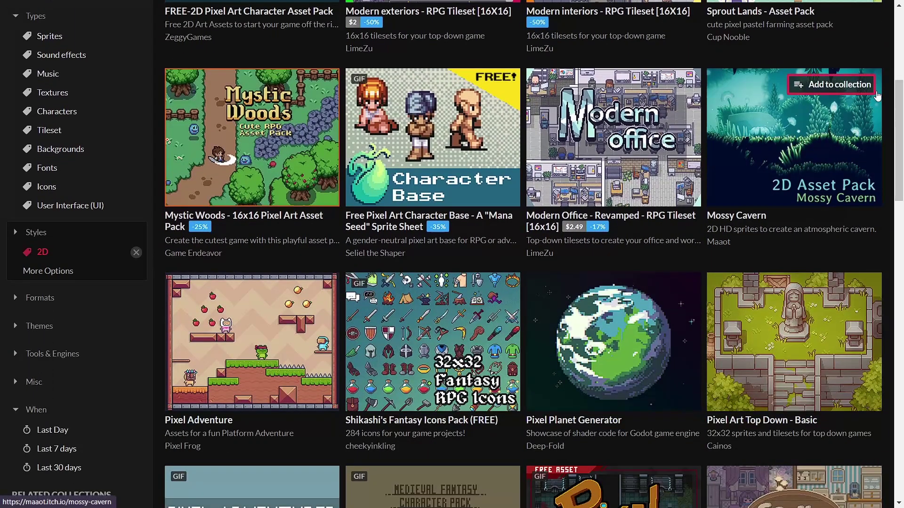
{"action": "scroll", "coordinate": [878, 96], "scroll_direction": "down", "scroll_amount": 14}
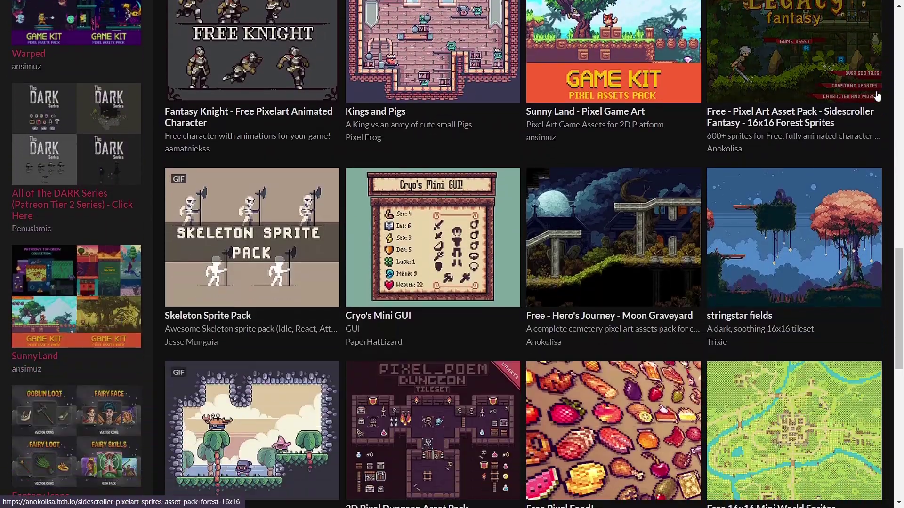
{"action": "scroll", "coordinate": [877, 95], "scroll_direction": "down", "scroll_amount": 5}
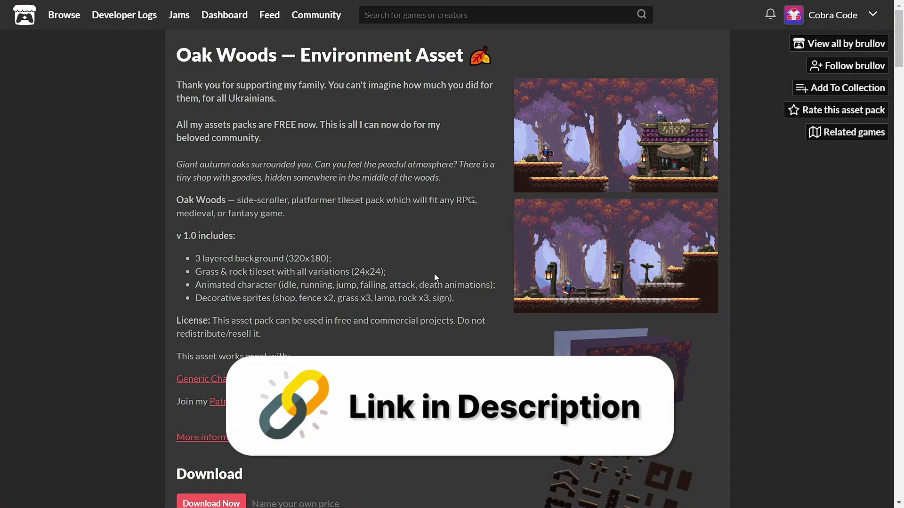
{"action": "scroll", "coordinate": [278, 468], "scroll_direction": "down", "scroll_amount": 1}
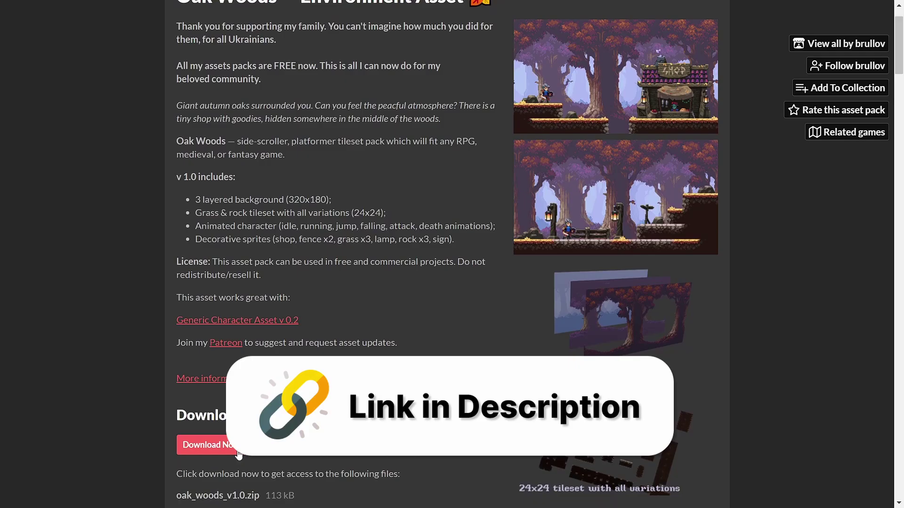
Download the Oak Woods pack, create an Environment folder, and import oak_woods_tileset.png into it
{"action": "left_click", "coordinate": [237, 450]}
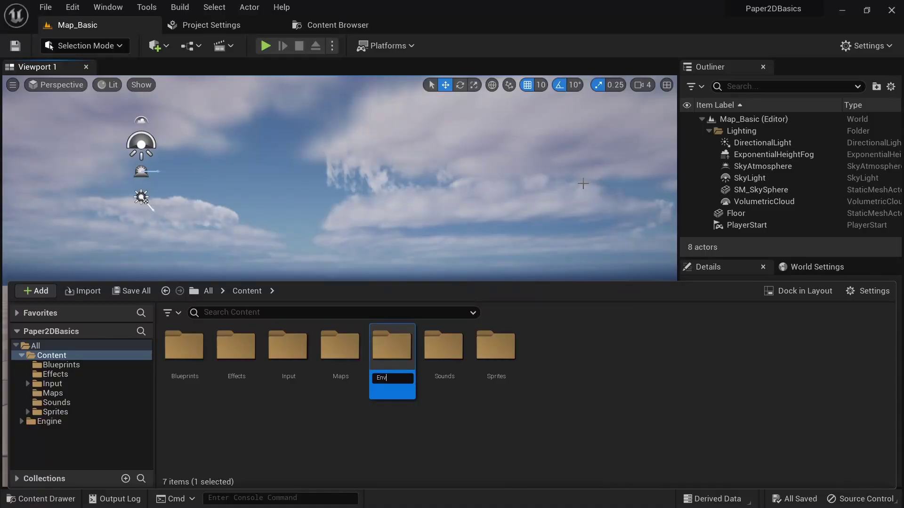
{"action": "type", "text": "ment"}
{"action": "key", "text": "Return"}
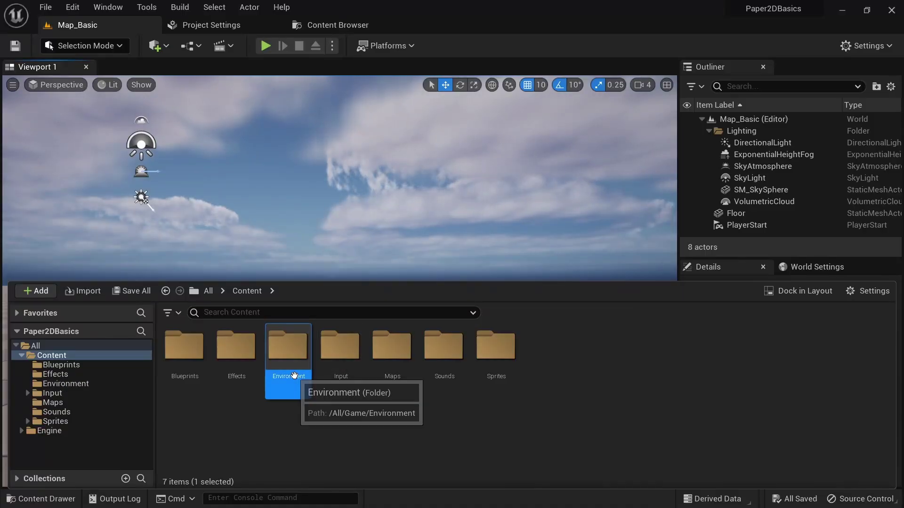
{"action": "double_click", "coordinate": [293, 372]}
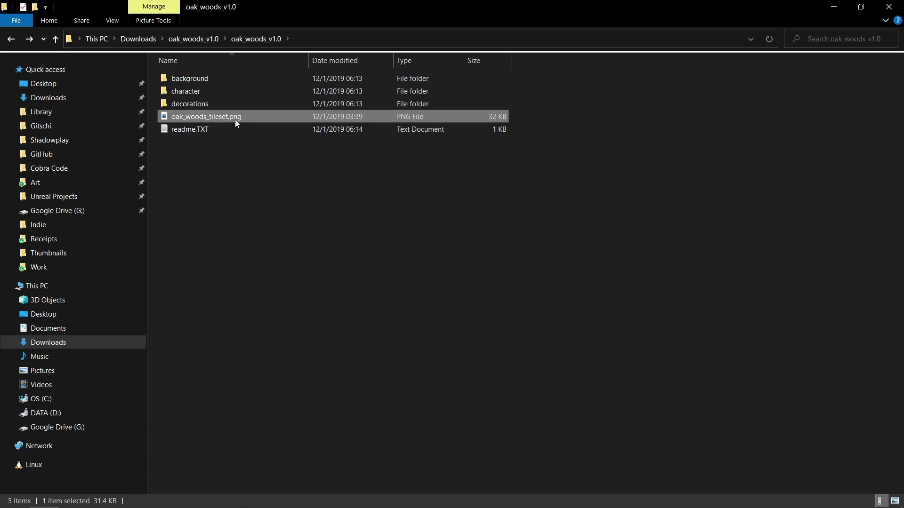
{"action": "left_click_drag", "start_coordinate": [235, 119], "coordinate": [333, 406]}
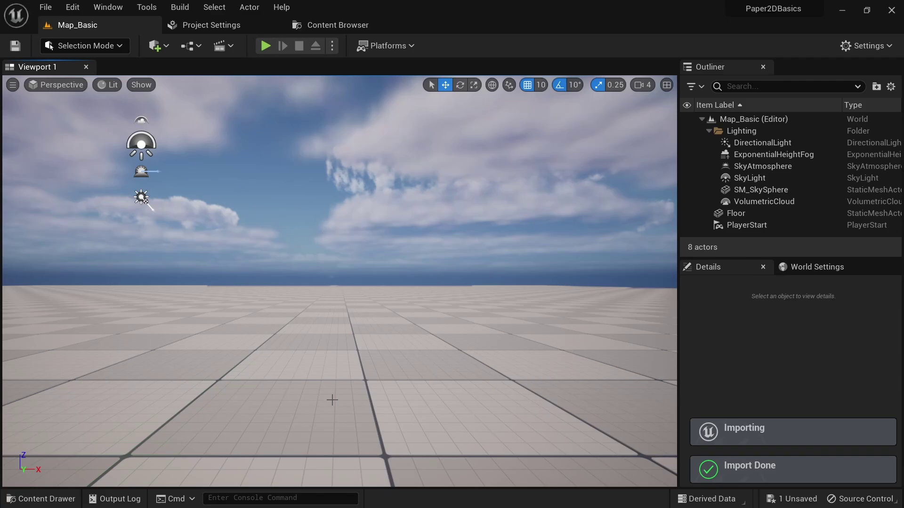
{"action": "key", "text": "ctrl+space"}
Apply Paper2D texture settings to the oak_woods_tileset texture
{"action": "right_click", "coordinate": [190, 377]}
{"action": "mouse_move", "coordinate": [340, 203]}
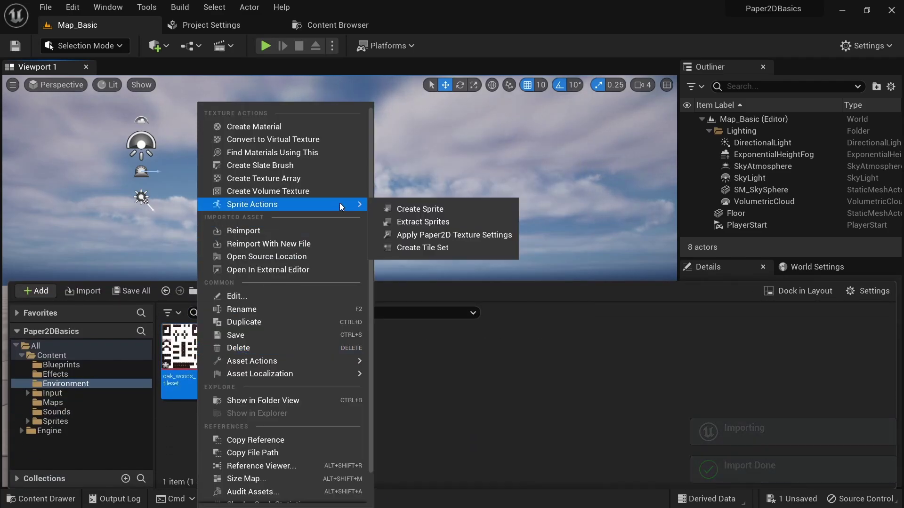
{"action": "left_click", "coordinate": [456, 235]}
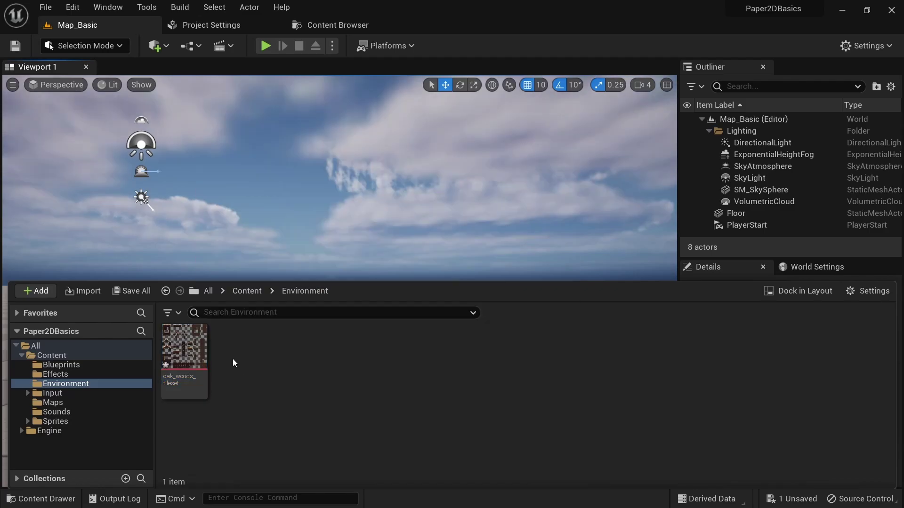
Create the oak_woods_tileset_TileSet from the texture via Sprite Actions
{"action": "right_click", "coordinate": [178, 353]}
{"action": "mouse_move", "coordinate": [277, 202]}
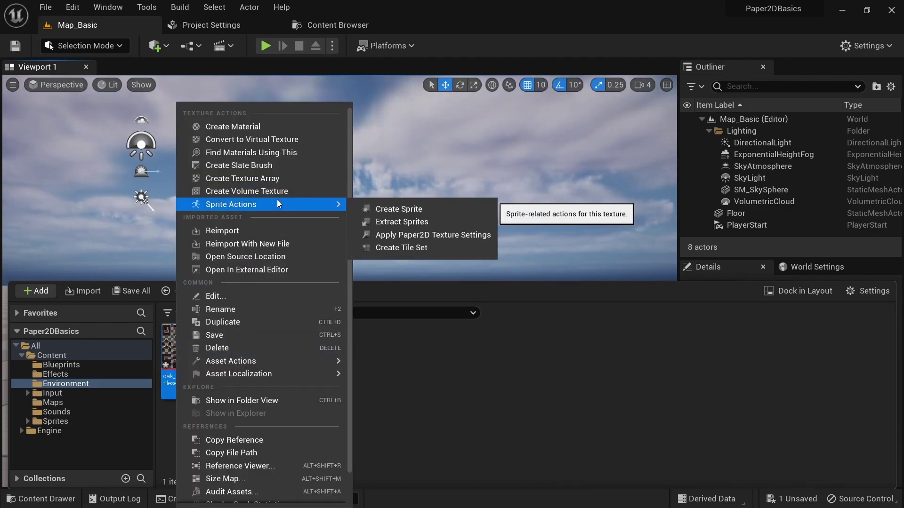
{"action": "left_click", "coordinate": [462, 247]}
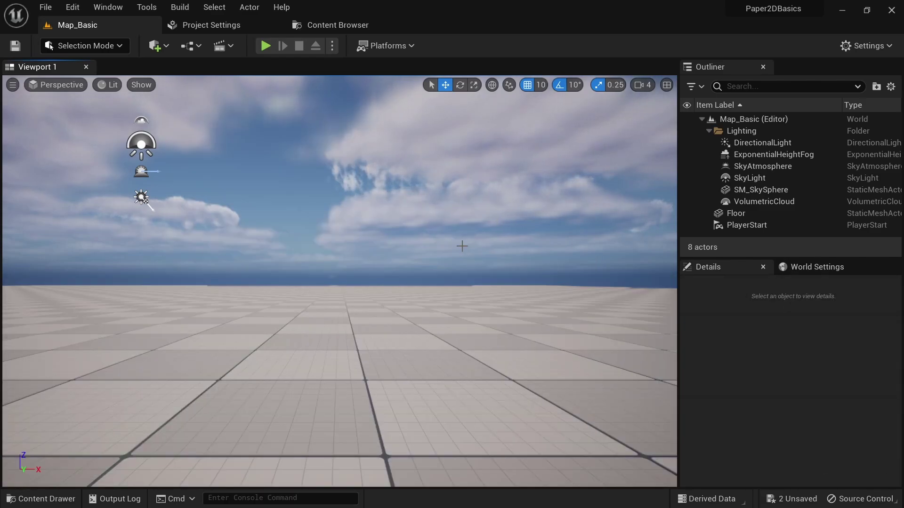
{"action": "key", "text": "ctrl+space"}
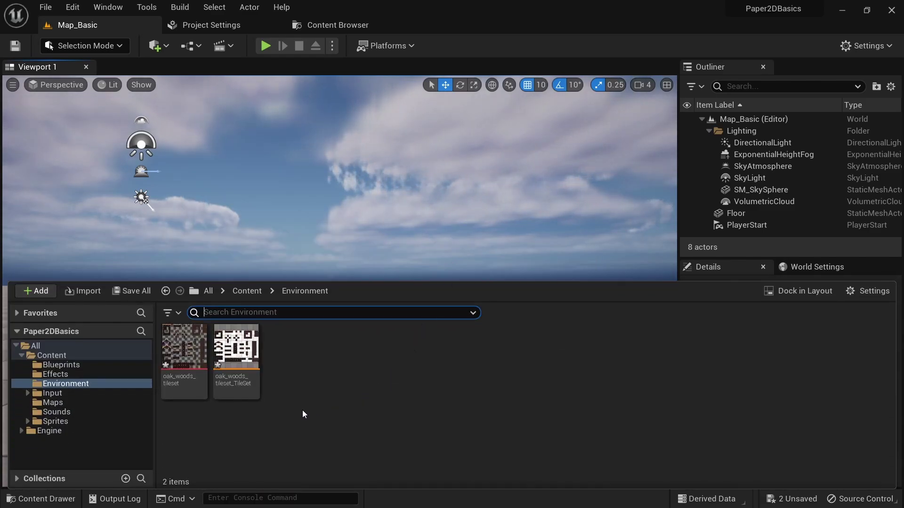
Clear the Background layer, fill it with the plain brown tile, and move it below Main
{"action": "double_click", "coordinate": [252, 396]}
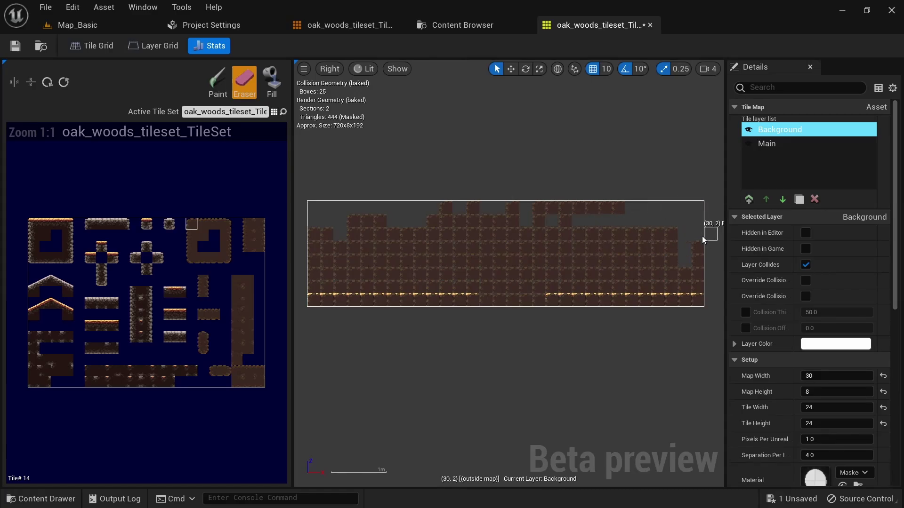
{"action": "mouse_move", "coordinate": [703, 239]}
{"action": "left_mouse_down"}
{"action": "mouse_move", "coordinate": [683, 268]}
{"action": "mouse_move", "coordinate": [692, 300]}
{"action": "mouse_move", "coordinate": [326, 290]}
{"action": "mouse_move", "coordinate": [367, 302]}
{"action": "mouse_move", "coordinate": [316, 319]}
{"action": "mouse_move", "coordinate": [308, 285]}
{"action": "mouse_move", "coordinate": [343, 230]}
{"action": "mouse_move", "coordinate": [543, 240]}
{"action": "mouse_move", "coordinate": [509, 261]}
{"action": "mouse_move", "coordinate": [371, 275]}
{"action": "mouse_move", "coordinate": [436, 227]}
{"action": "mouse_move", "coordinate": [598, 204]}
{"action": "mouse_move", "coordinate": [557, 221]}
{"action": "mouse_move", "coordinate": [432, 229]}
{"action": "mouse_move", "coordinate": [507, 222]}
{"action": "mouse_move", "coordinate": [495, 231]}
{"action": "mouse_move", "coordinate": [693, 246]}
{"action": "mouse_move", "coordinate": [525, 243]}
{"action": "mouse_move", "coordinate": [475, 256]}
{"action": "mouse_move", "coordinate": [691, 261]}
{"action": "mouse_move", "coordinate": [502, 280]}
{"action": "mouse_move", "coordinate": [684, 291]}
{"action": "mouse_move", "coordinate": [477, 294]}
{"action": "left_mouse_up"}
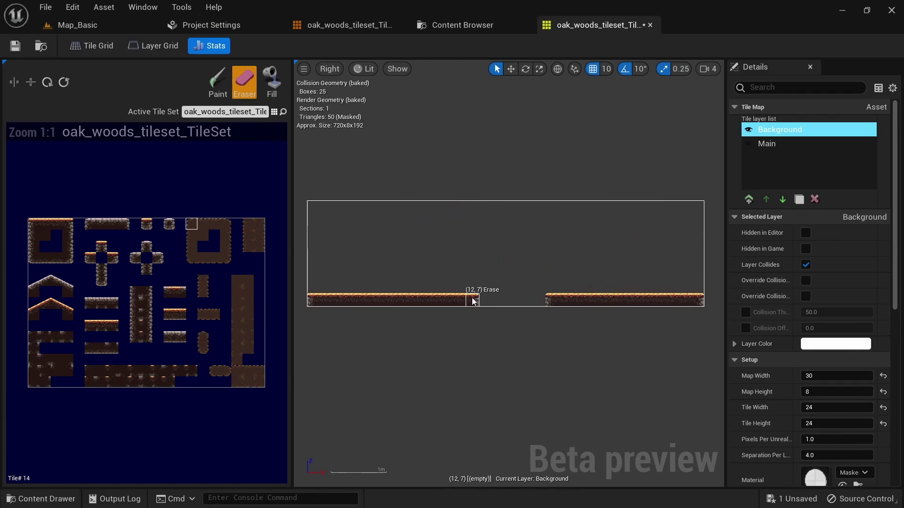
{"action": "left_click", "coordinate": [208, 237]}
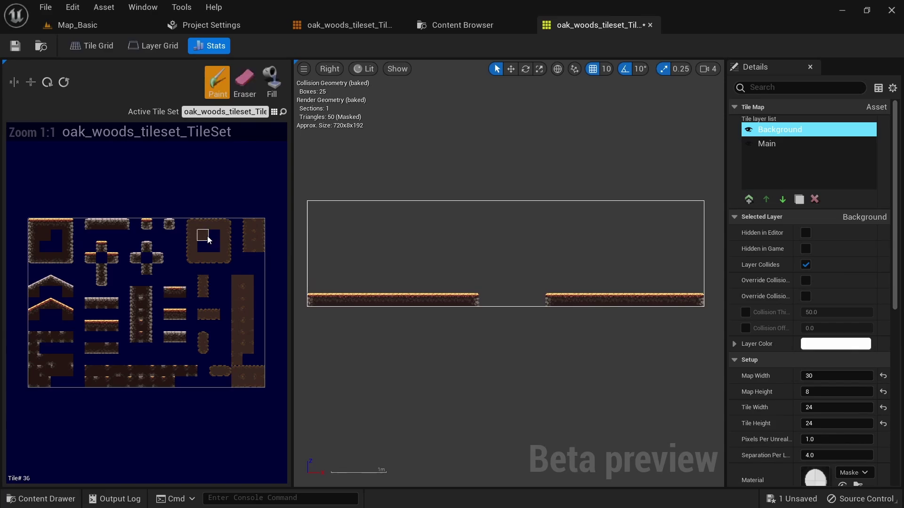
{"action": "left_click", "coordinate": [271, 84]}
{"action": "left_click", "coordinate": [460, 254]}
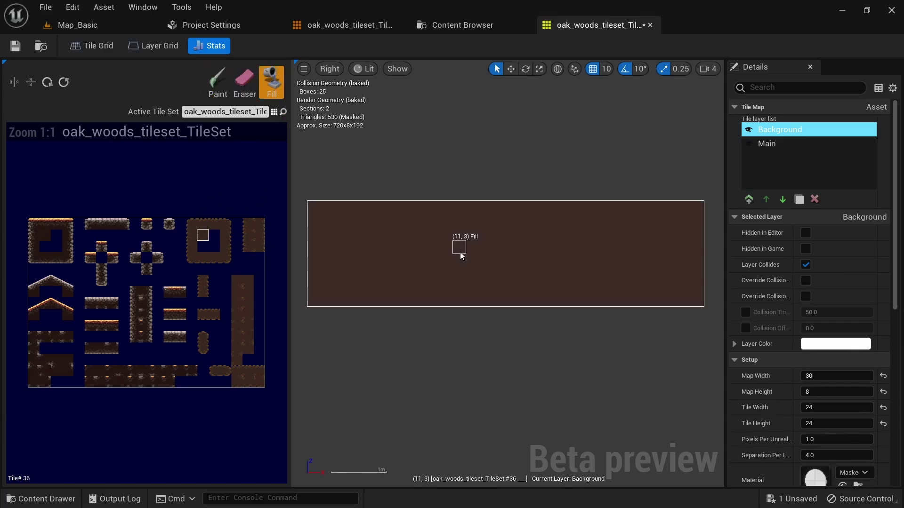
{"action": "left_click_drag", "start_coordinate": [791, 130], "coordinate": [798, 141]}
{"action": "left_click", "coordinate": [783, 199]}
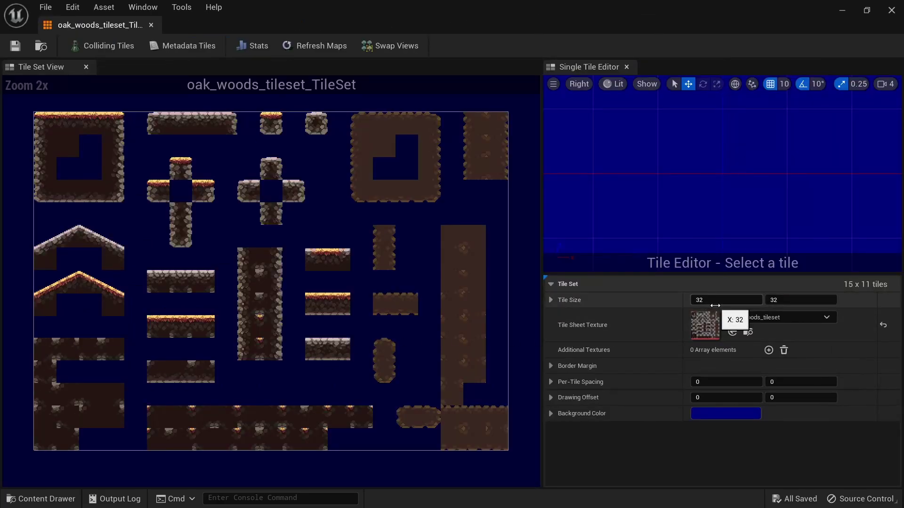
Inspect tiles #0, #4, #7 and cross tiles #19, #34, #35, #49 to check the current slicing
{"action": "left_click", "coordinate": [57, 130]}
{"action": "left_click", "coordinate": [174, 131]}
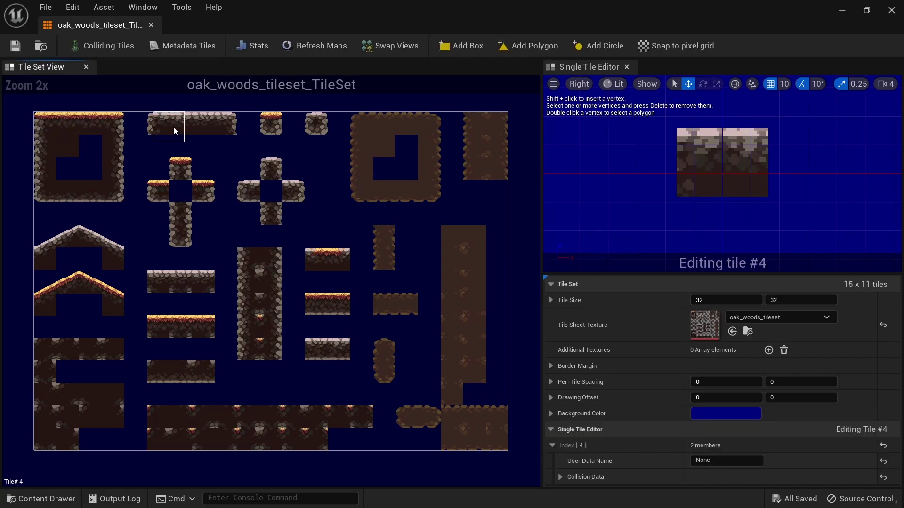
{"action": "left_click", "coordinate": [182, 163]}
{"action": "left_click", "coordinate": [190, 181]}
{"action": "left_click", "coordinate": [172, 168]}
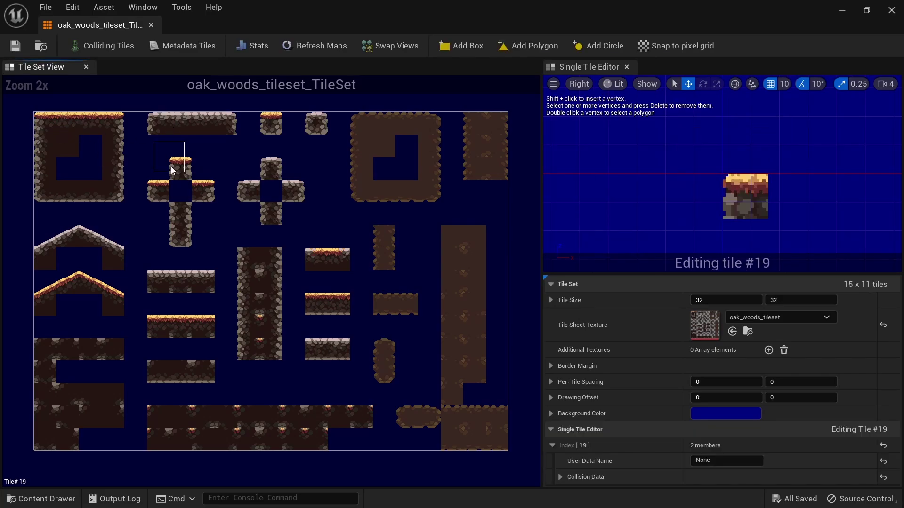
{"action": "left_click", "coordinate": [159, 182]}
{"action": "left_click", "coordinate": [180, 209]}
{"action": "left_click", "coordinate": [202, 184]}
{"action": "left_click", "coordinate": [181, 164]}
{"action": "left_click", "coordinate": [172, 139]}
{"action": "left_click", "coordinate": [261, 127]}
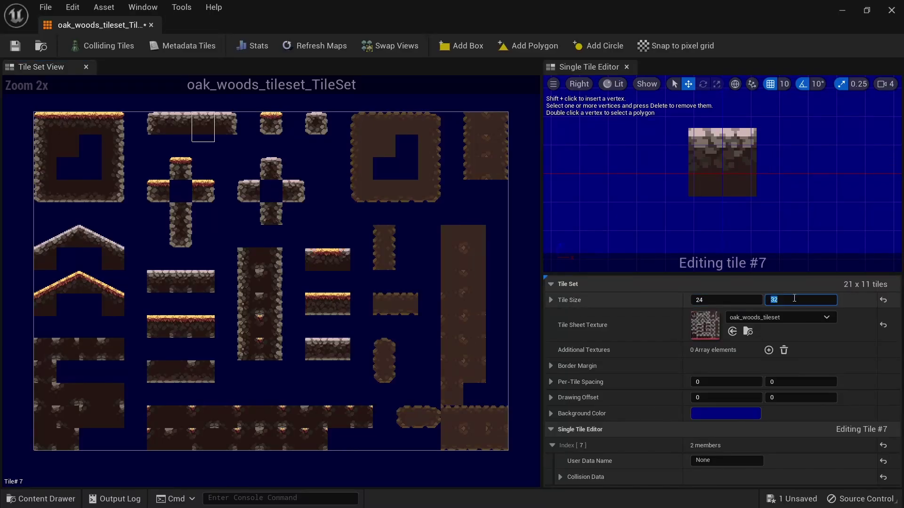
{"action": "type", "text": "24"}
Set the tile size to 24 × 24 and check the new slicing on the right cross's tiles
{"action": "key", "text": "Return"}
{"action": "left_click", "coordinate": [221, 128]}
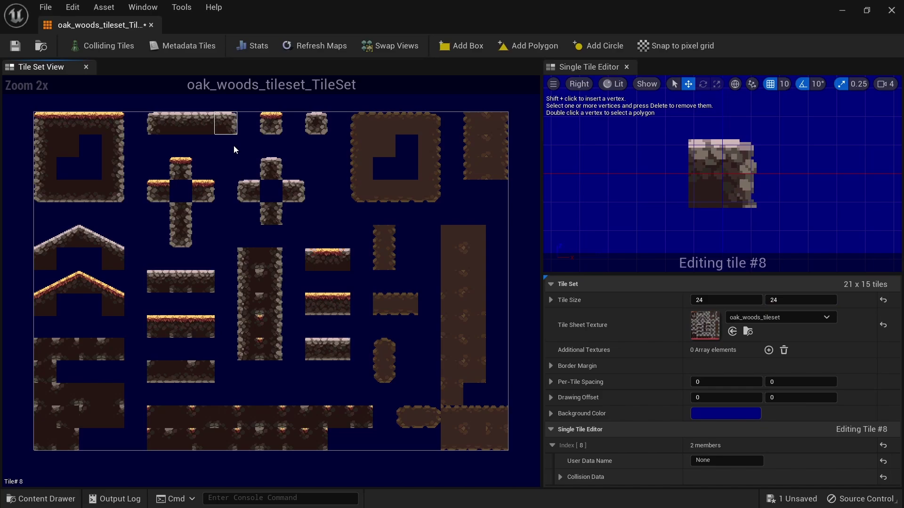
{"action": "left_click", "coordinate": [274, 172]}
{"action": "left_click", "coordinate": [256, 190]}
{"action": "left_click", "coordinate": [294, 196]}
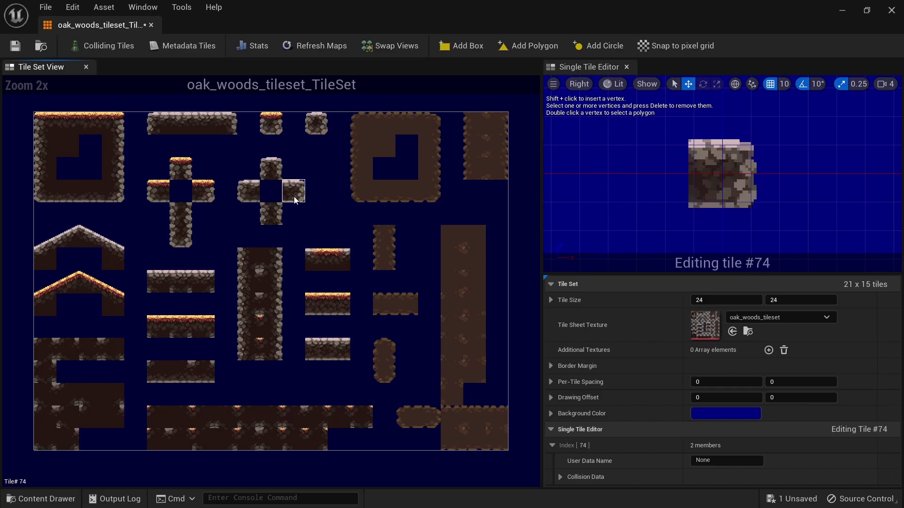
{"action": "left_click", "coordinate": [271, 208]}
Re-inspect the cross tiles, including #72, #70, #22 and #90
{"action": "left_click", "coordinate": [271, 193]}
{"action": "left_click", "coordinate": [246, 193]}
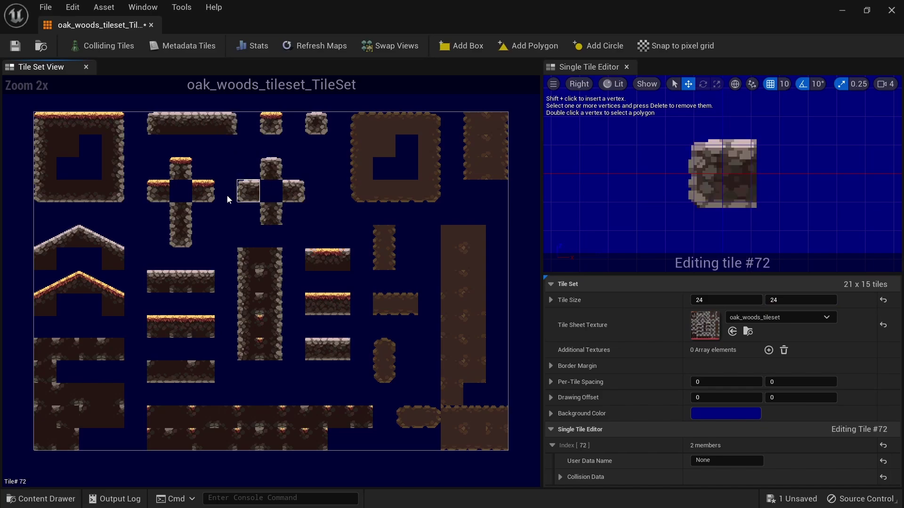
{"action": "left_click", "coordinate": [207, 196]}
{"action": "left_click", "coordinate": [181, 218]}
{"action": "left_click", "coordinate": [72, 148]}
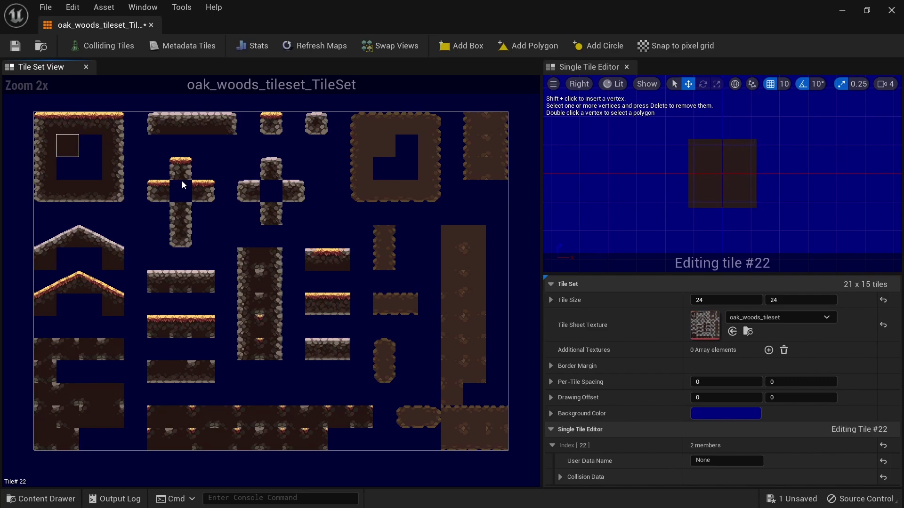
{"action": "left_click", "coordinate": [182, 173]}
{"action": "left_click", "coordinate": [179, 217]}
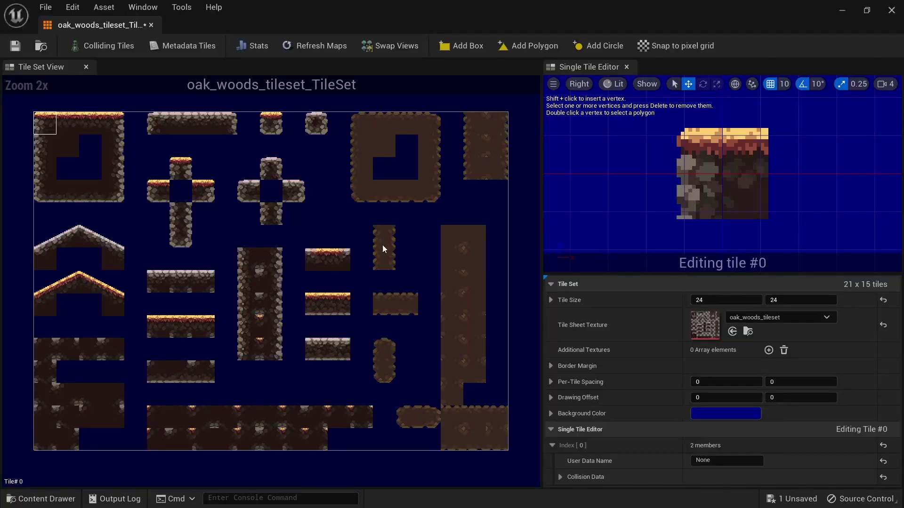
Add box collision to tile #0 and turn on Colliding Tiles highlighting
{"action": "left_click", "coordinate": [462, 50]}
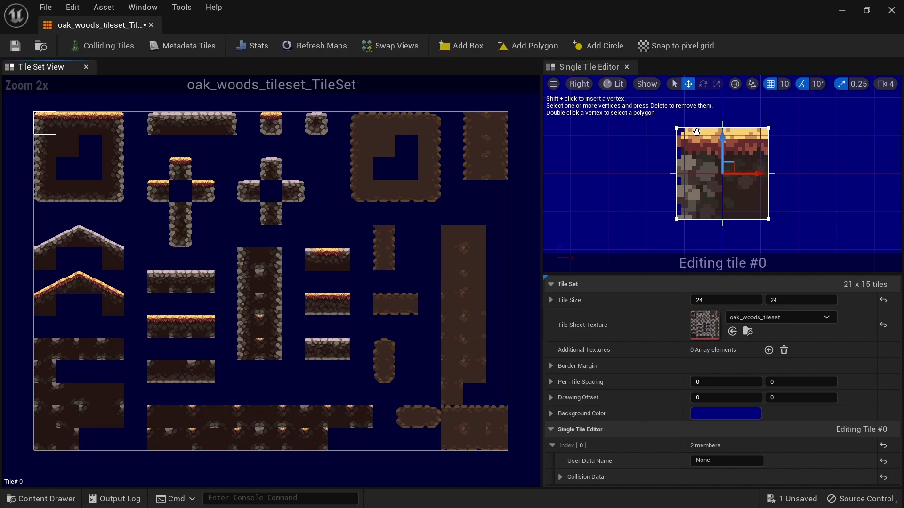
{"action": "left_click", "coordinate": [68, 124]}
{"action": "left_click", "coordinate": [90, 123]}
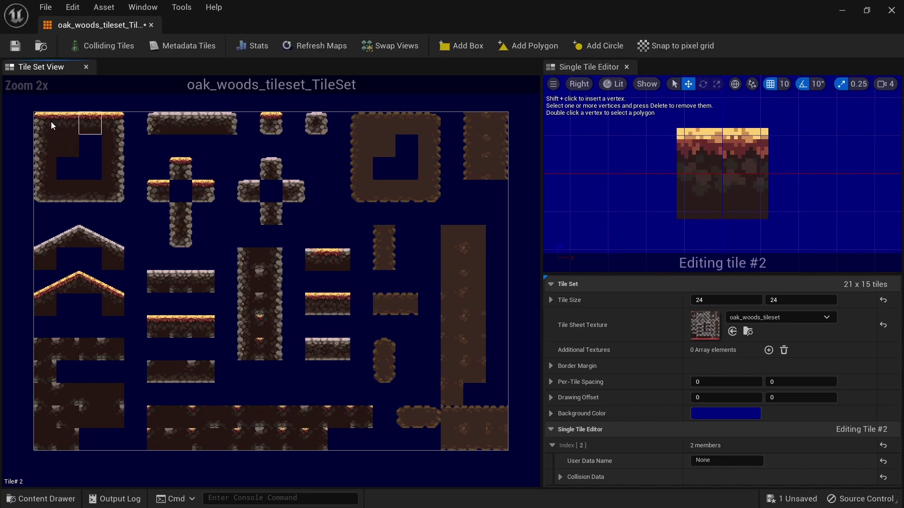
{"action": "left_click", "coordinate": [45, 123]}
{"action": "left_click", "coordinate": [90, 123]}
{"action": "left_click", "coordinate": [70, 122]}
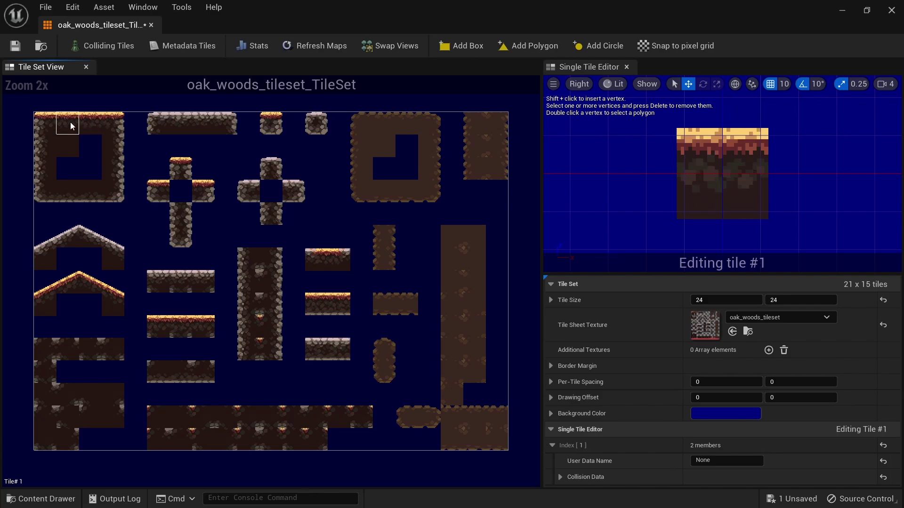
{"action": "left_click", "coordinate": [115, 47]}
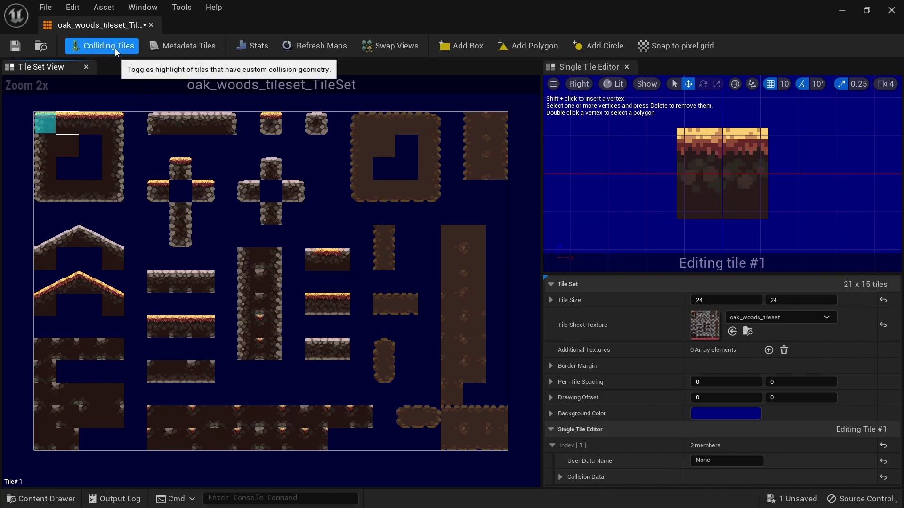
{"action": "left_click", "coordinate": [49, 123]}
{"action": "left_click", "coordinate": [66, 123]}
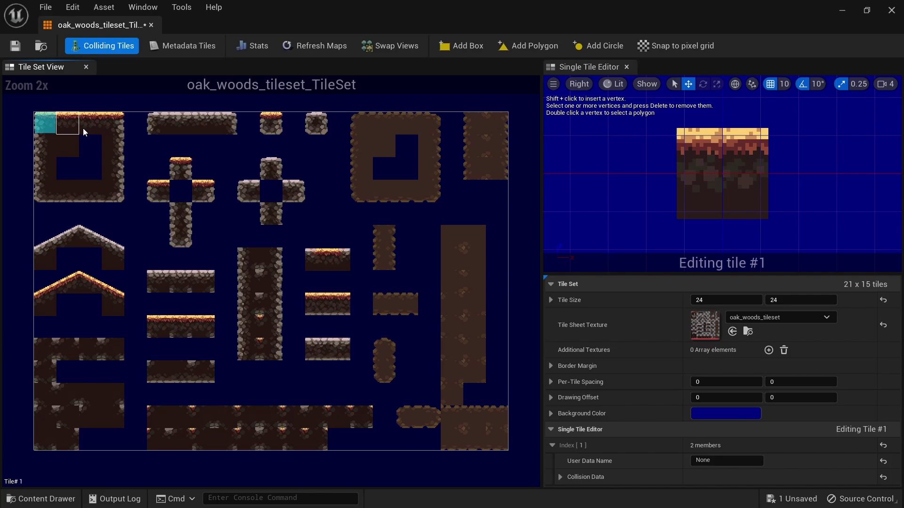
Add box collision to tiles #1, #2 and the frame's right-side tiles
{"action": "left_click", "coordinate": [455, 50]}
{"action": "left_click", "coordinate": [91, 124]}
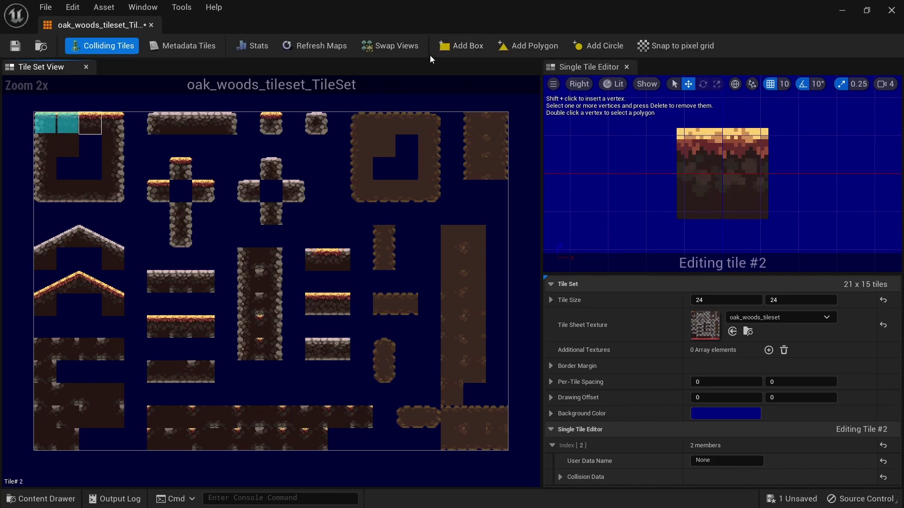
{"action": "left_click", "coordinate": [453, 47]}
{"action": "left_click", "coordinate": [460, 46]}
{"action": "left_click", "coordinate": [113, 145]}
{"action": "left_click", "coordinate": [460, 46]}
{"action": "left_click", "coordinate": [113, 168]}
{"action": "left_click", "coordinate": [461, 45]}
Add box collision to the frame's left-side and bottom-row tiles
{"action": "left_click", "coordinate": [46, 145]}
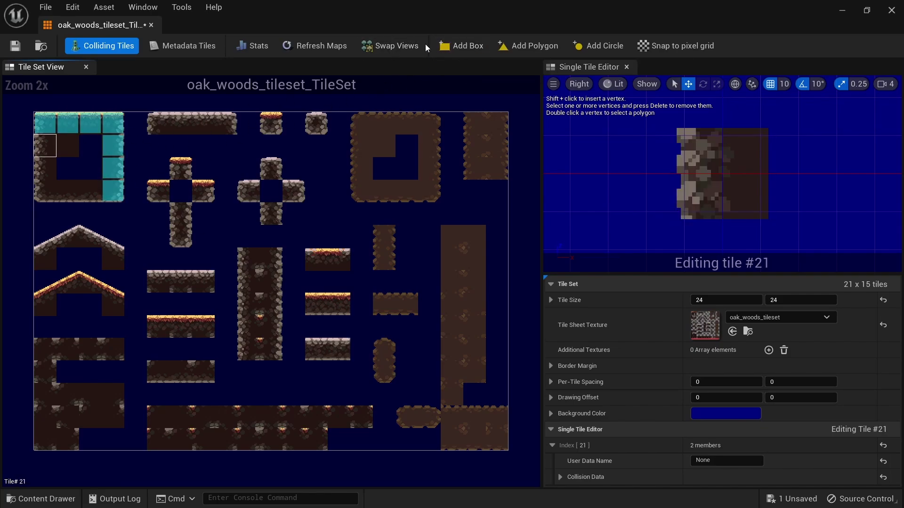
{"action": "left_click", "coordinate": [460, 46]}
{"action": "left_click", "coordinate": [46, 168]}
{"action": "left_click", "coordinate": [50, 192]}
{"action": "left_click", "coordinate": [461, 46]}
{"action": "left_click", "coordinate": [68, 191]}
{"action": "left_click", "coordinate": [461, 46]}
{"action": "left_click", "coordinate": [90, 190]}
{"action": "left_click", "coordinate": [461, 45]}
{"action": "left_click", "coordinate": [217, 142]}
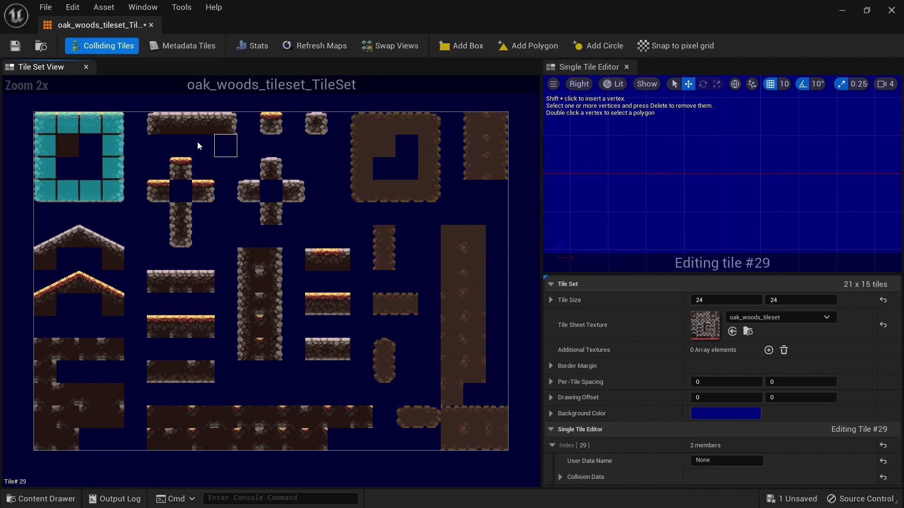
{"action": "left_click", "coordinate": [113, 190]}
{"action": "left_click", "coordinate": [92, 245]}
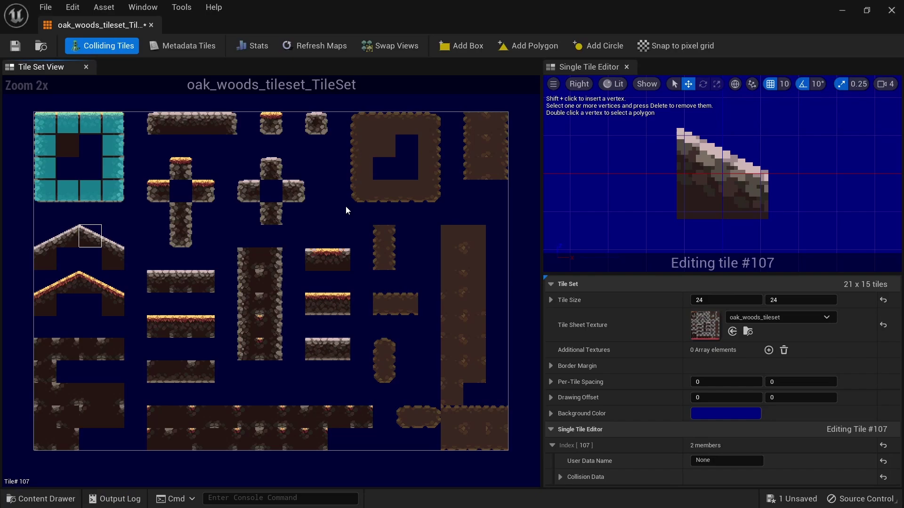
Draw a closed four-point collision polygon on tile #107 following its sloped top and bottom corners
{"action": "left_click", "coordinate": [523, 49]}
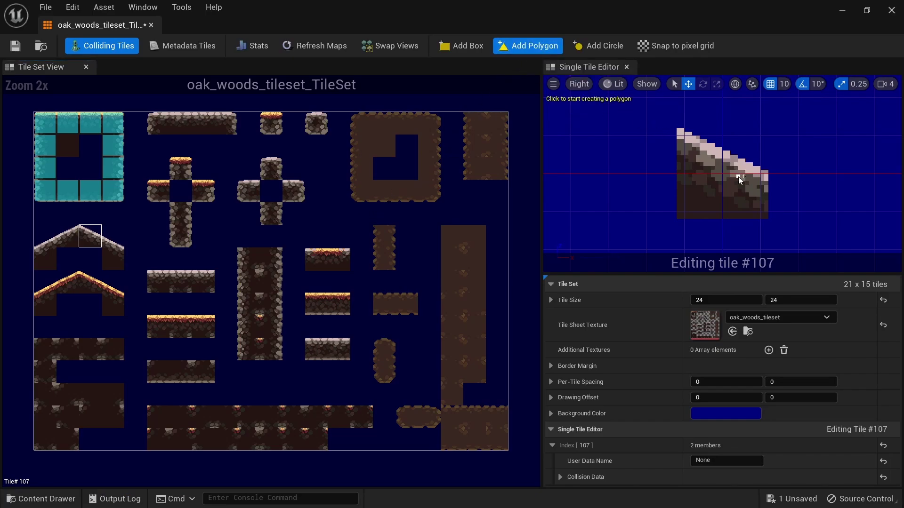
{"action": "left_click", "coordinate": [677, 128]}
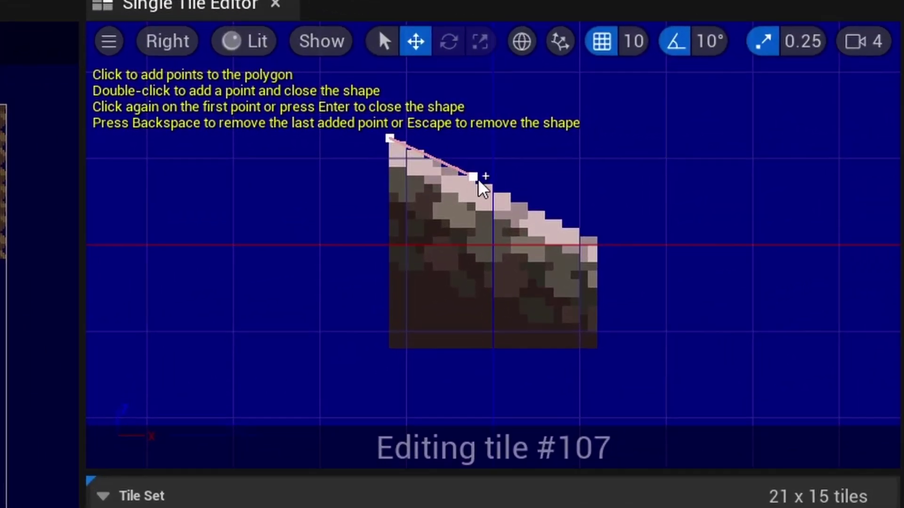
{"action": "left_click", "coordinate": [588, 246]}
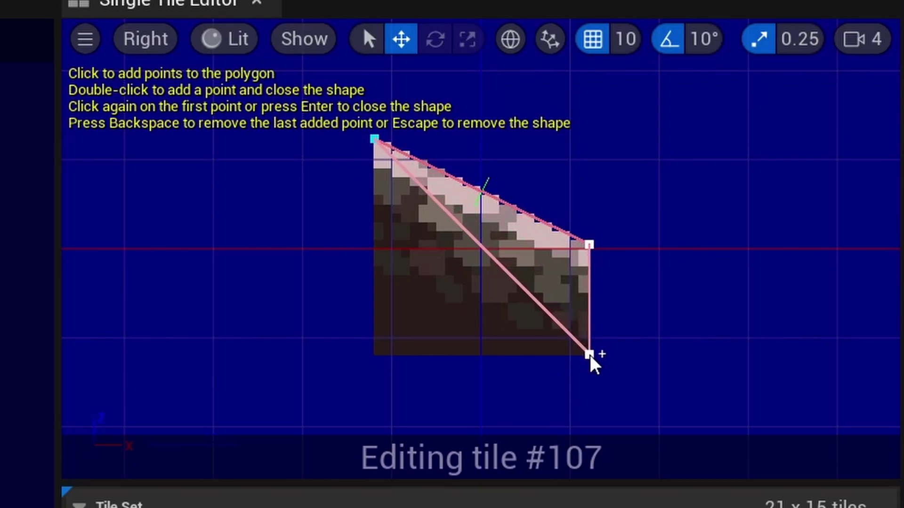
{"action": "left_click", "coordinate": [589, 355]}
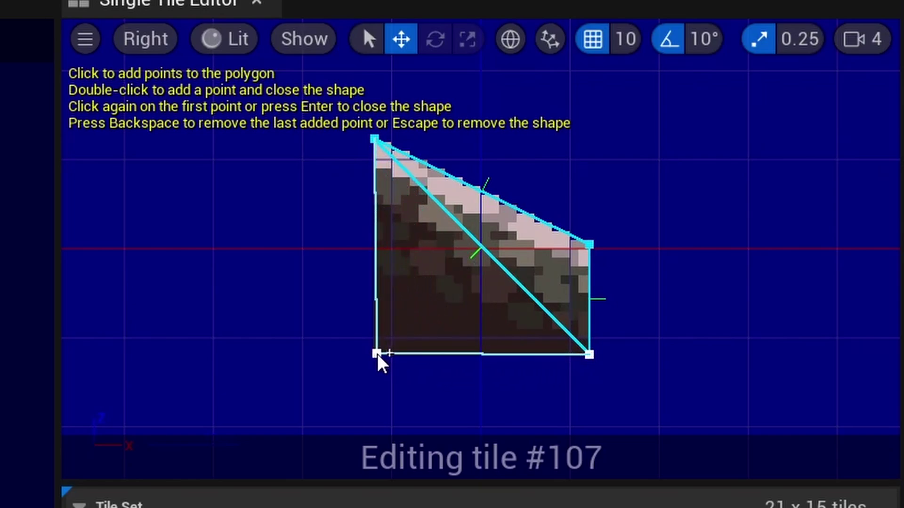
{"action": "left_click", "coordinate": [377, 355]}
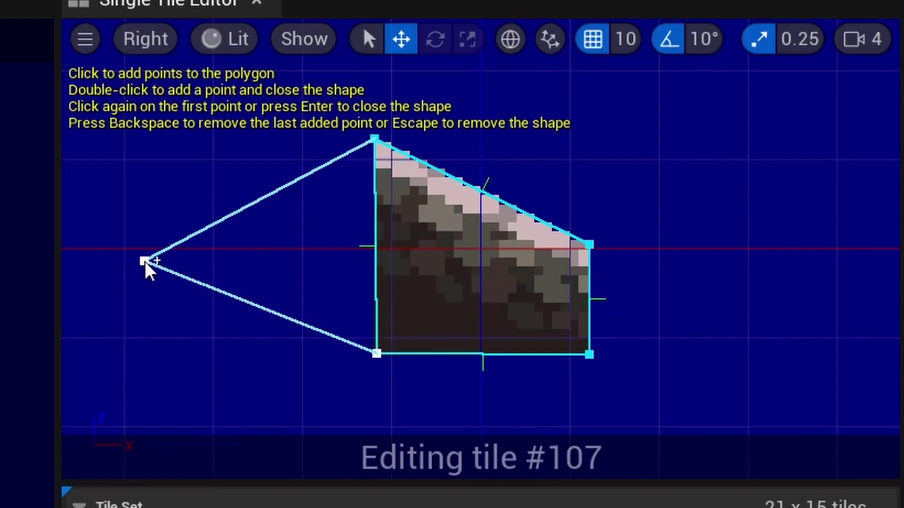
{"action": "key", "text": "Return"}
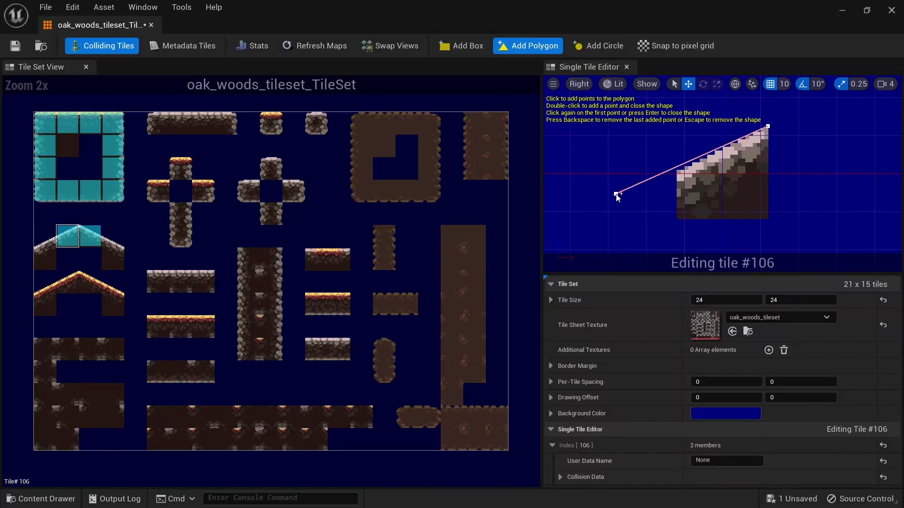
Place collision points on tile #106, discard the misplaced ones, and restart the polygon
{"action": "left_click", "coordinate": [616, 194]}
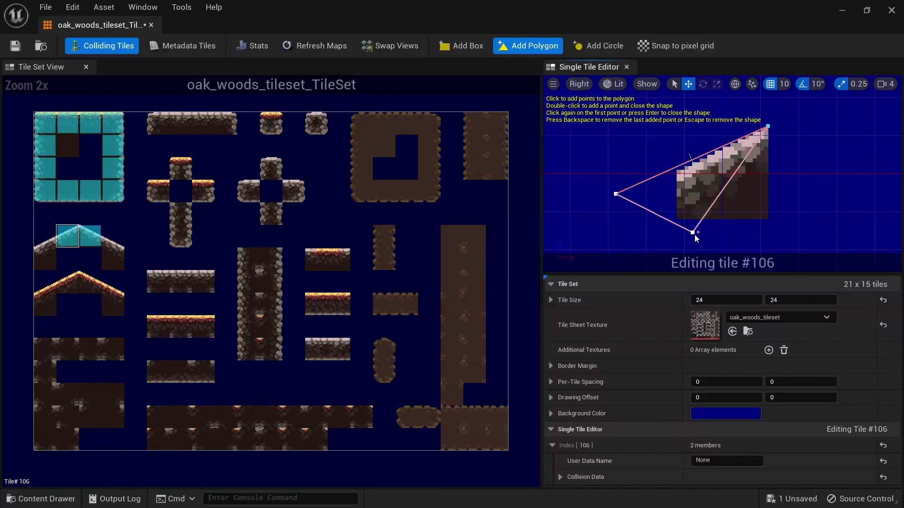
{"action": "left_click", "coordinate": [703, 239]}
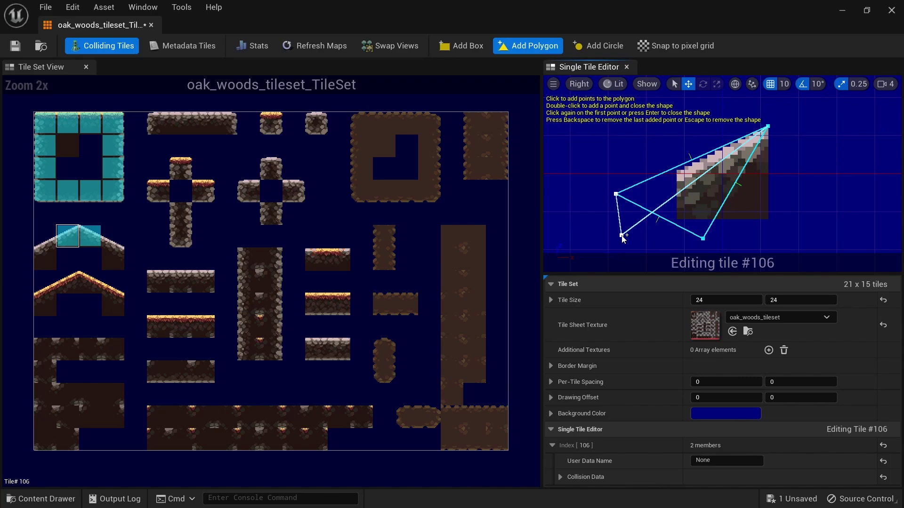
{"action": "key", "text": "BackSpace"}
{"action": "key", "text": "BackSpace"}
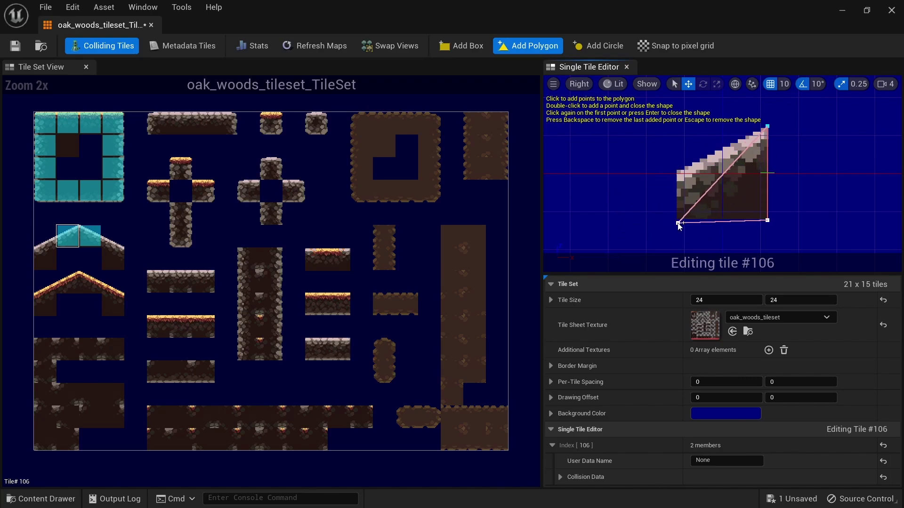
{"action": "left_click", "coordinate": [676, 172]}
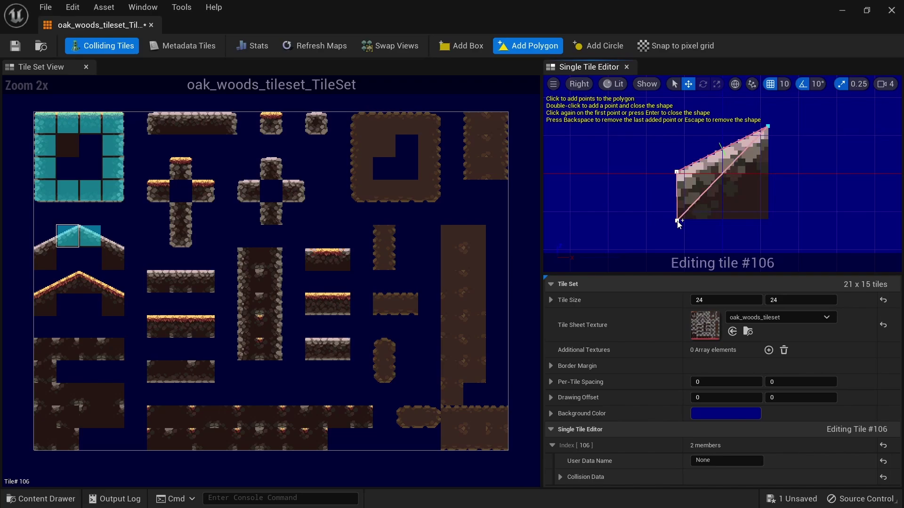
{"action": "double_click", "coordinate": [768, 221]}
{"action": "key", "text": "ctrl+z"}
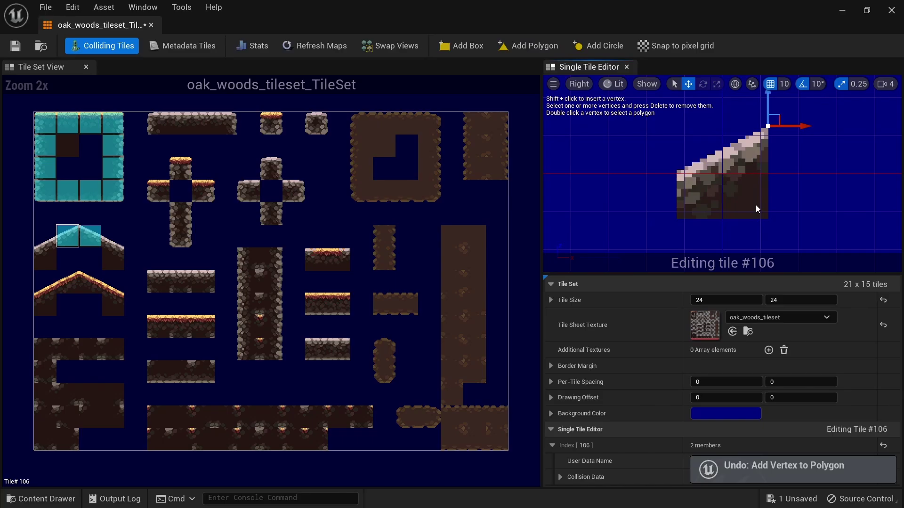
{"action": "left_click", "coordinate": [528, 45]}
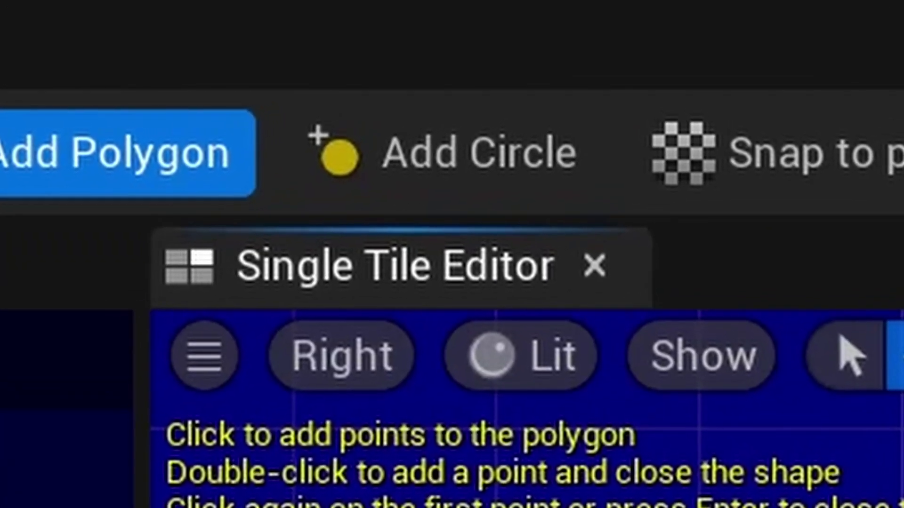
Close tile #106's slope collision polygon and add box collision to the three left frame tiles
{"action": "key", "text": "Return"}
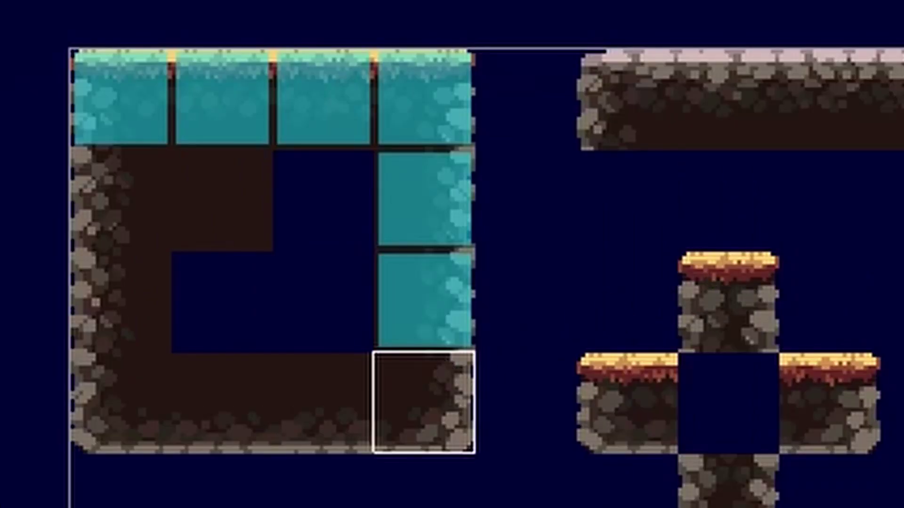
{"action": "left_click", "coordinate": [424, 400]}
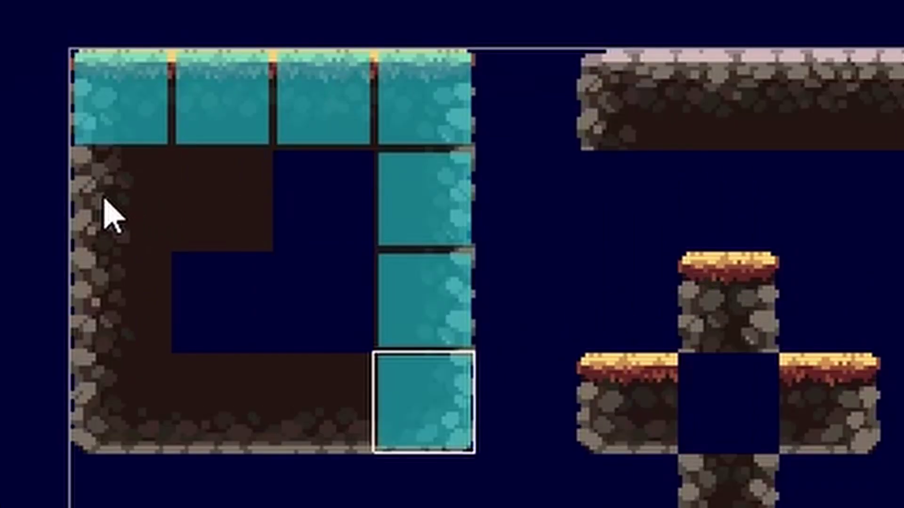
{"action": "left_click", "coordinate": [105, 212]}
{"action": "left_click", "coordinate": [155, 289]}
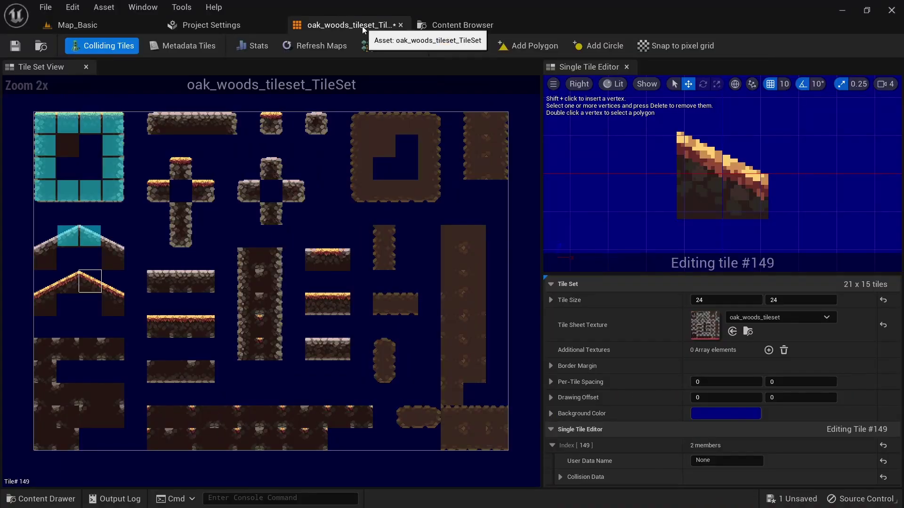
Create oak_woods_tileset_TileMap from the Oak Woods tile set asset and open it in the tile map editor
{"action": "key", "text": "ctrl+space"}
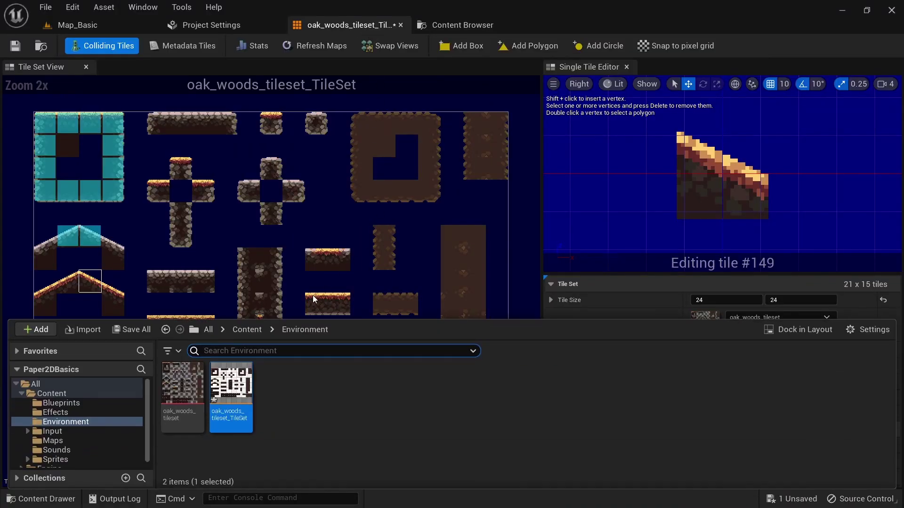
{"action": "right_click", "coordinate": [248, 414]}
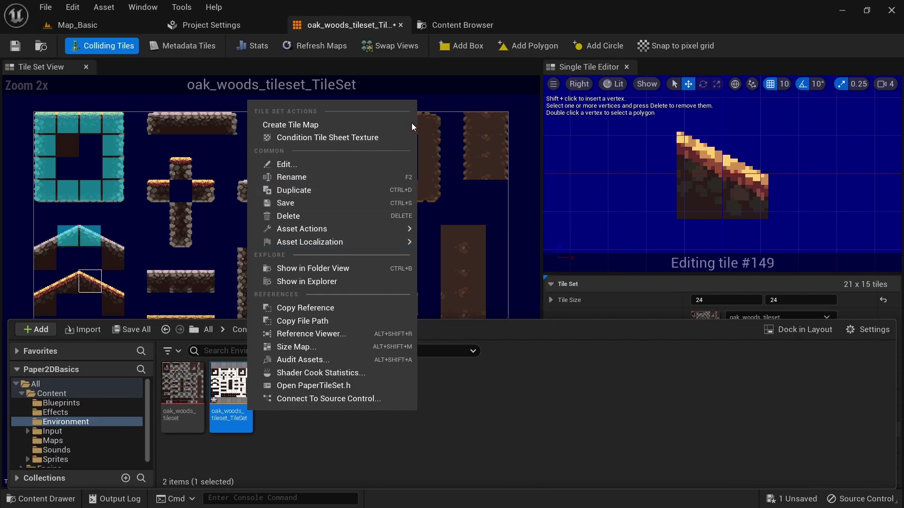
{"action": "left_click", "coordinate": [364, 124]}
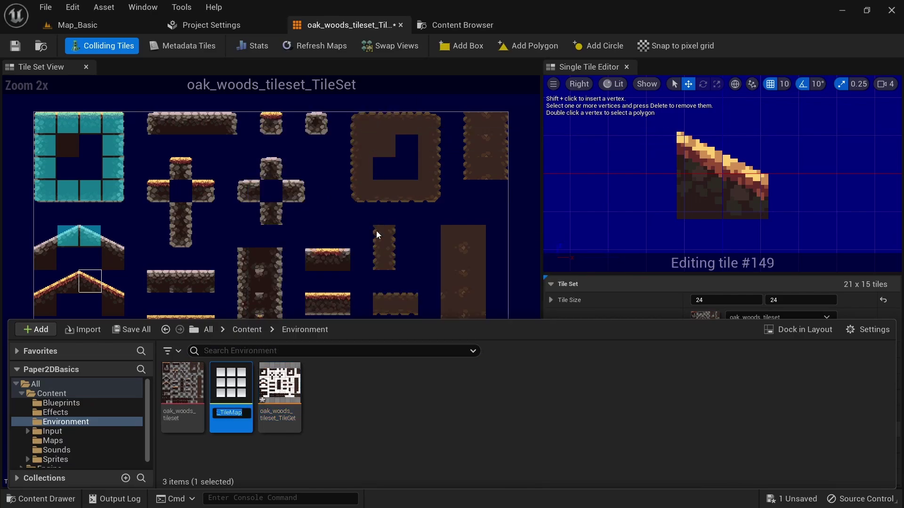
{"action": "key", "text": "Return"}
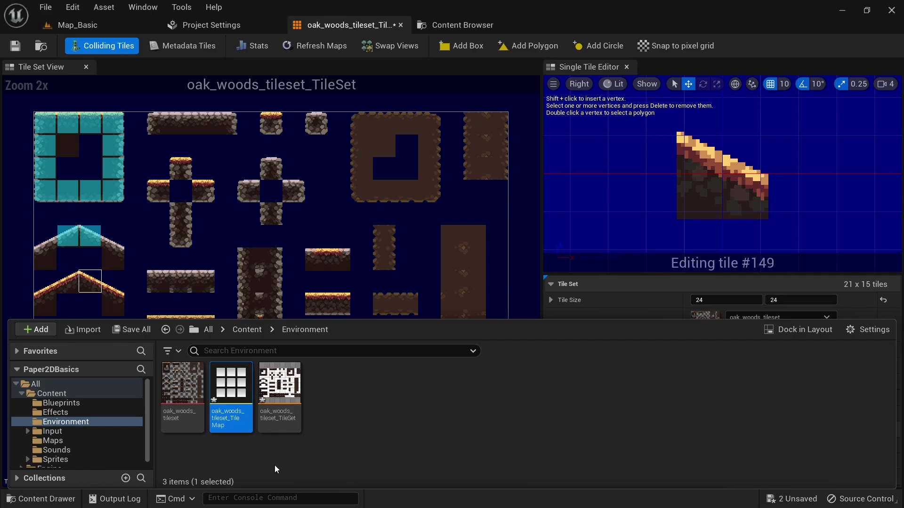
{"action": "double_click", "coordinate": [243, 426]}
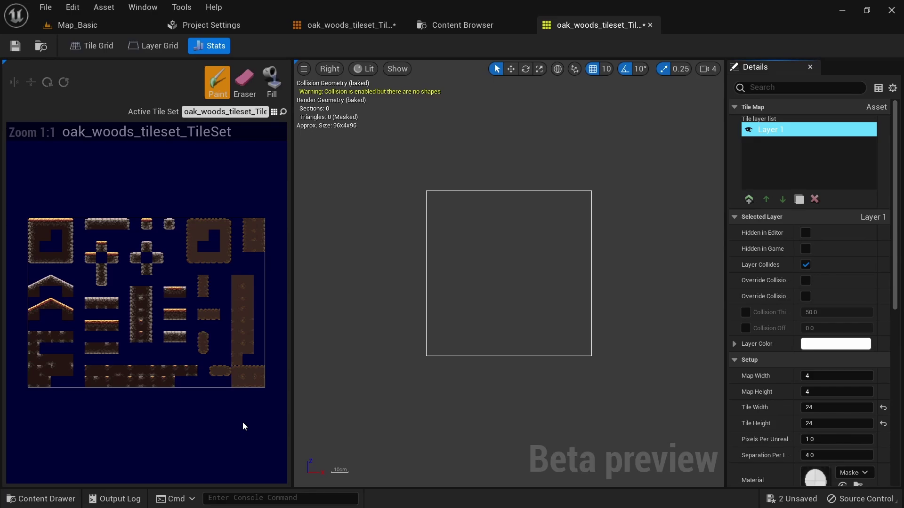
Save all assets, then paint grassy ground tiles into cells (0,0) through (3,0)
{"action": "key", "text": "ctrl+shift+s"}
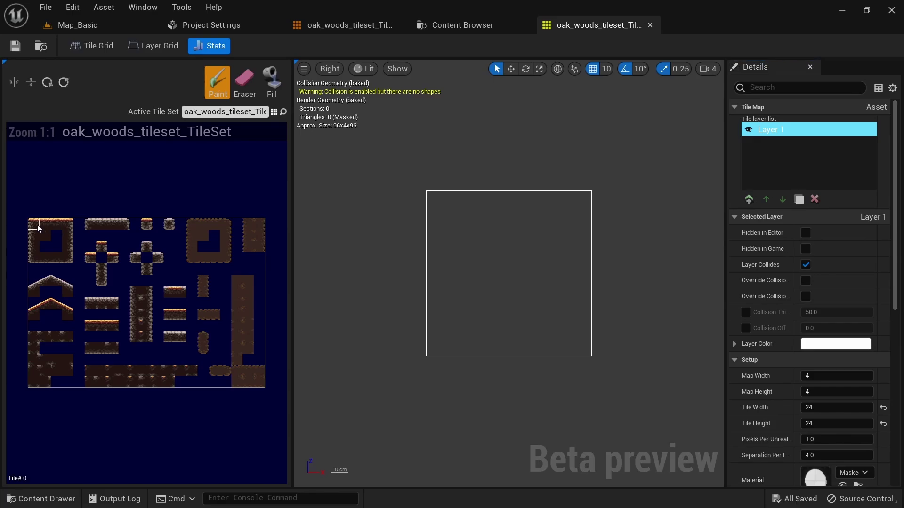
{"action": "left_click", "coordinate": [38, 225]}
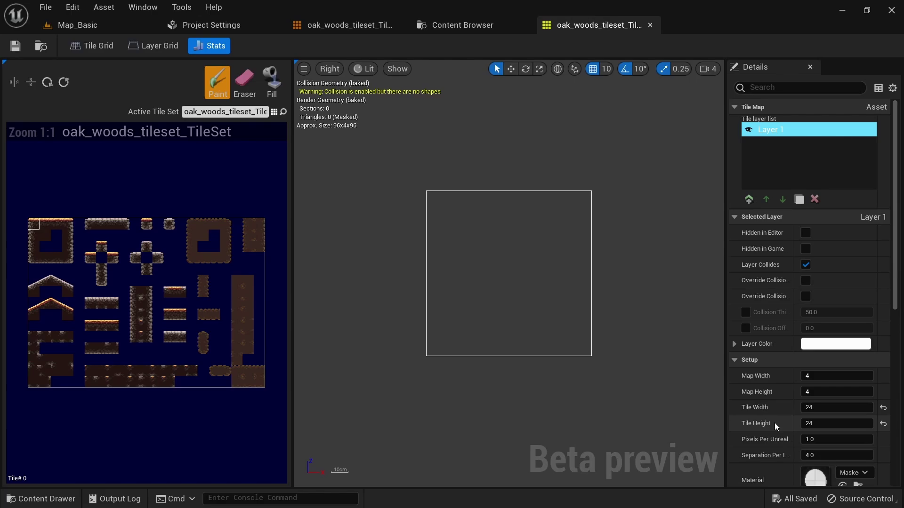
{"action": "key", "text": "ctrl+z"}
{"action": "left_click", "coordinate": [22, 194]}
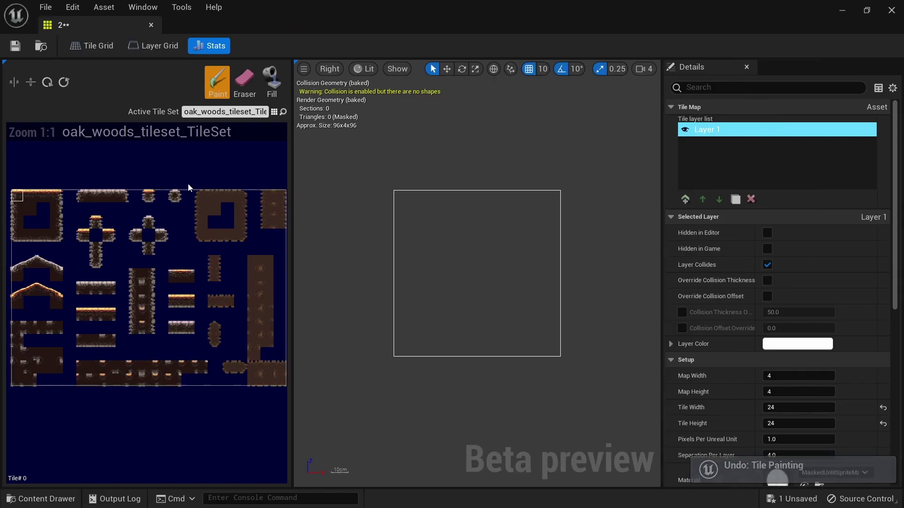
{"action": "left_click", "coordinate": [430, 215]}
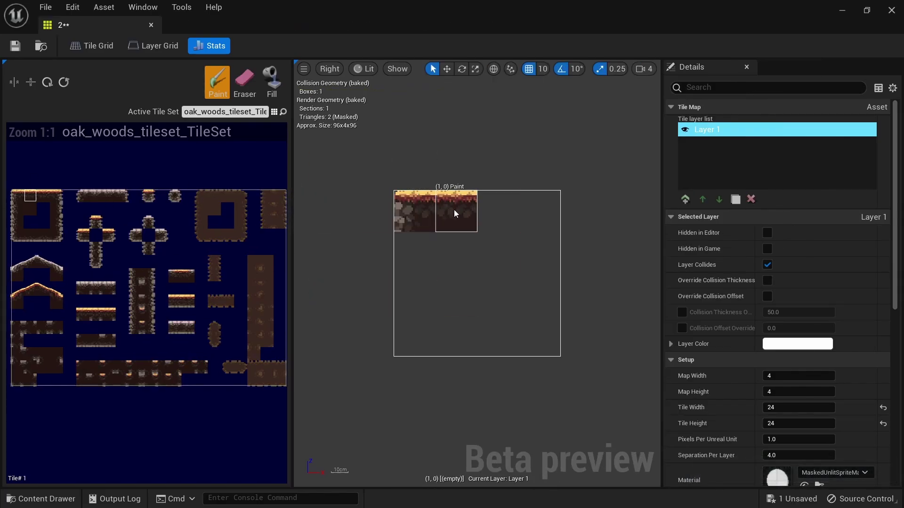
{"action": "left_click", "coordinate": [459, 215]}
{"action": "left_click", "coordinate": [52, 199]}
{"action": "left_click", "coordinate": [501, 219]}
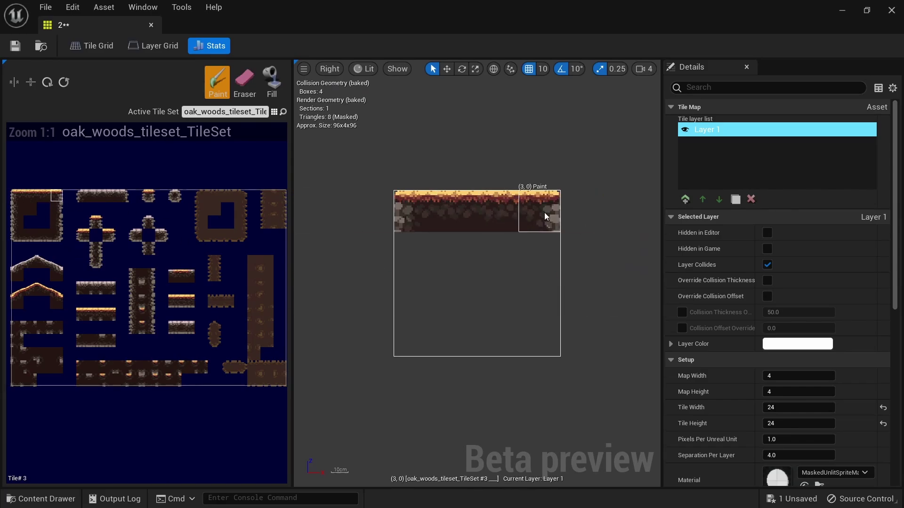
{"action": "left_click", "coordinate": [538, 197]}
{"action": "left_click", "coordinate": [24, 195]}
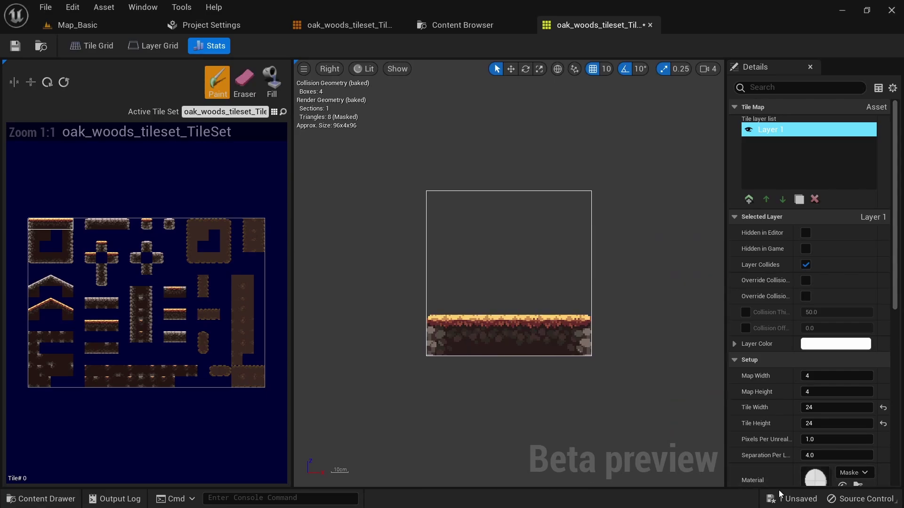
Set the tile map's Map Width to 30 and Map Height to 8 in Details
{"action": "left_click_drag", "start_coordinate": [829, 376], "coordinate": [871, 376]}
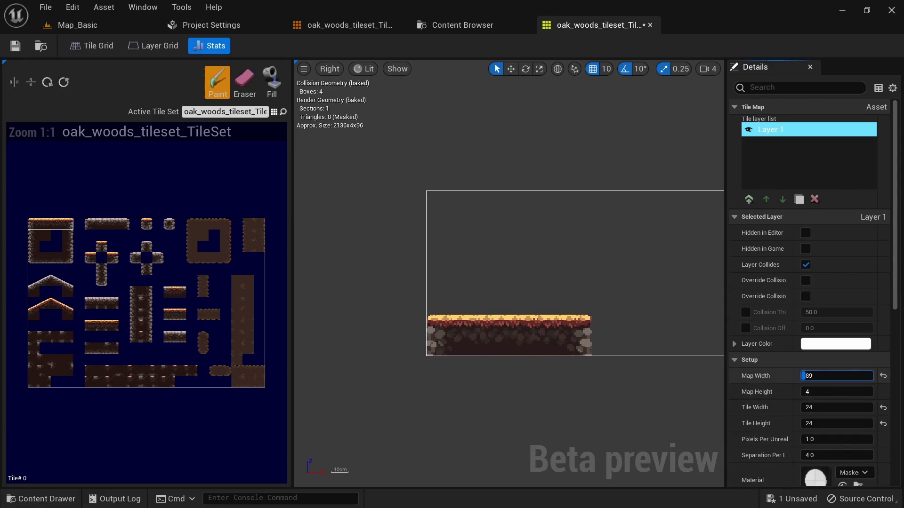
{"action": "scroll", "coordinate": [691, 352], "scroll_direction": "down", "scroll_amount": 1}
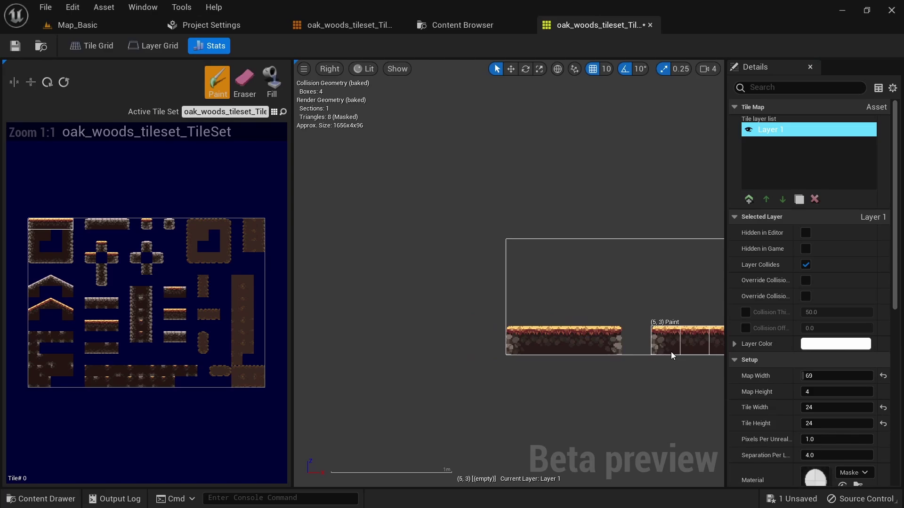
{"action": "right_click_drag", "start_coordinate": [619, 342], "coordinate": [498, 352]}
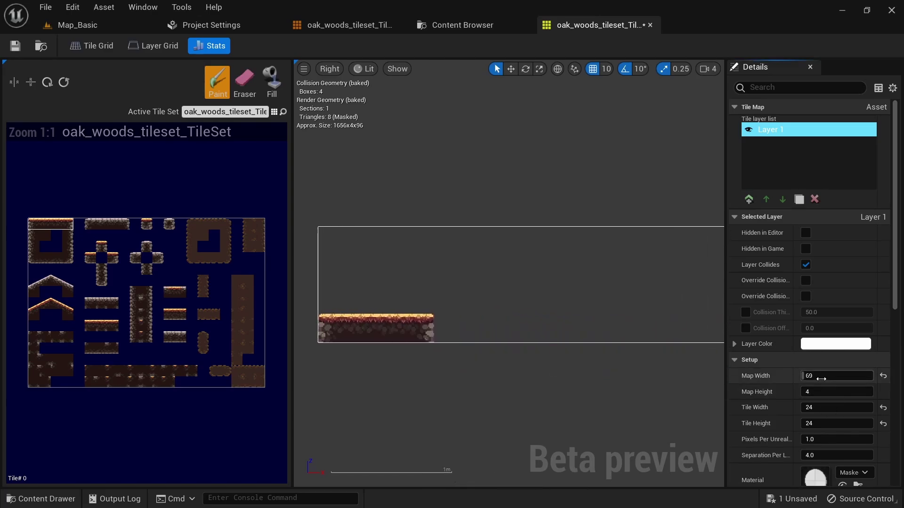
{"action": "type", "text": "0"}
{"action": "left_click", "coordinate": [836, 393]}
{"action": "type", "text": "8"}
{"action": "key", "text": "Return"}
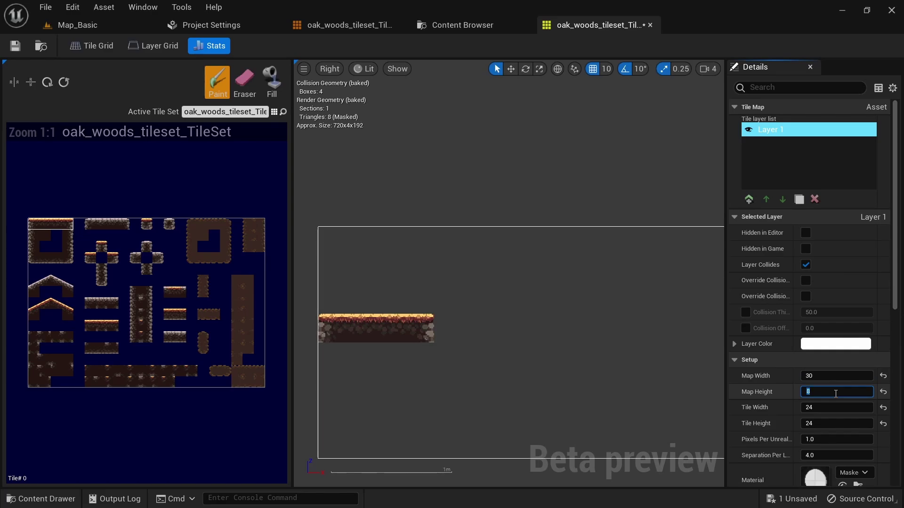
{"action": "scroll", "coordinate": [531, 309], "scroll_direction": "down", "scroll_amount": 4}
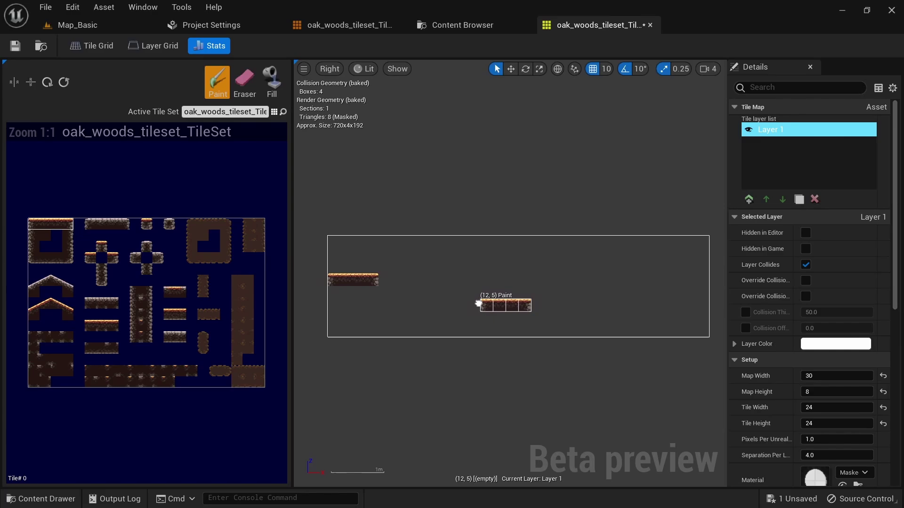
{"action": "right_click_drag", "start_coordinate": [479, 304], "coordinate": [474, 305]}
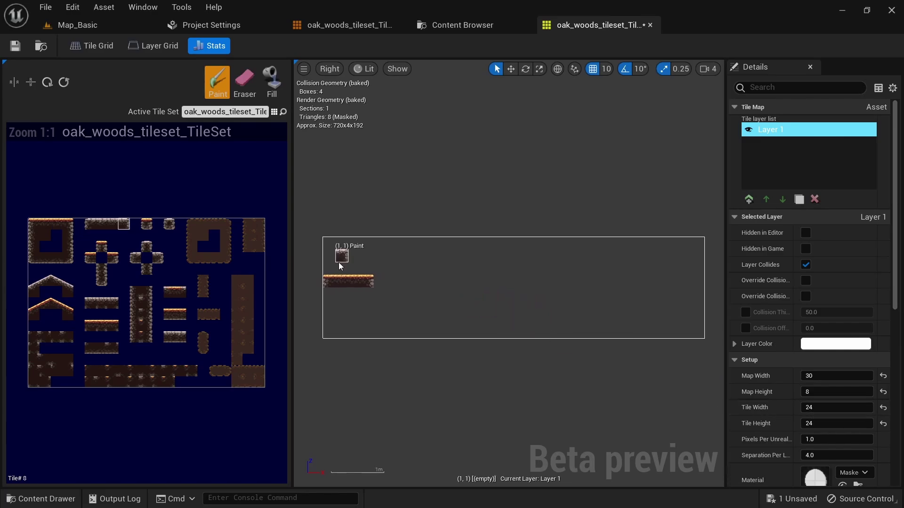
Select the painted ground strip and stamp a copy at cell (13, 6)
{"action": "key", "text": "shift"}
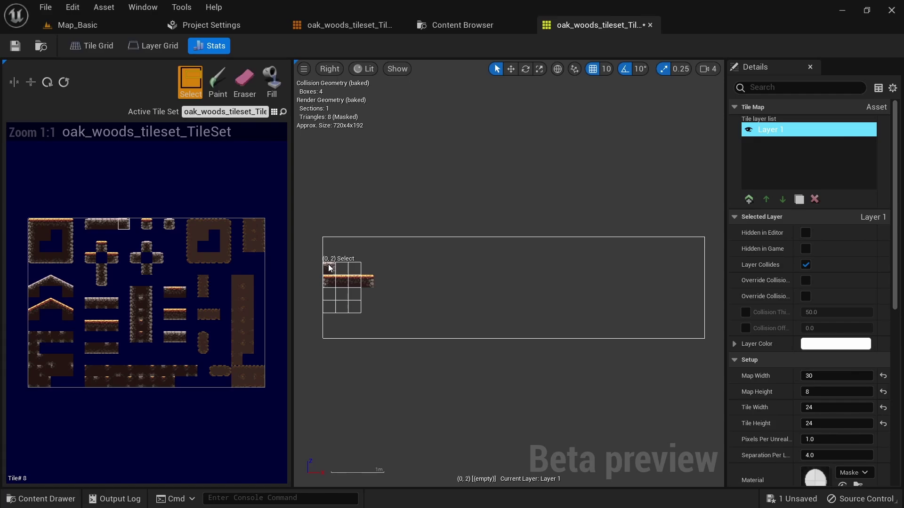
{"action": "mouse_move", "coordinate": [329, 269]}
{"action": "left_mouse_down"}
{"action": "mouse_move", "coordinate": [369, 277]}
{"action": "mouse_move", "coordinate": [369, 296]}
{"action": "left_mouse_up"}
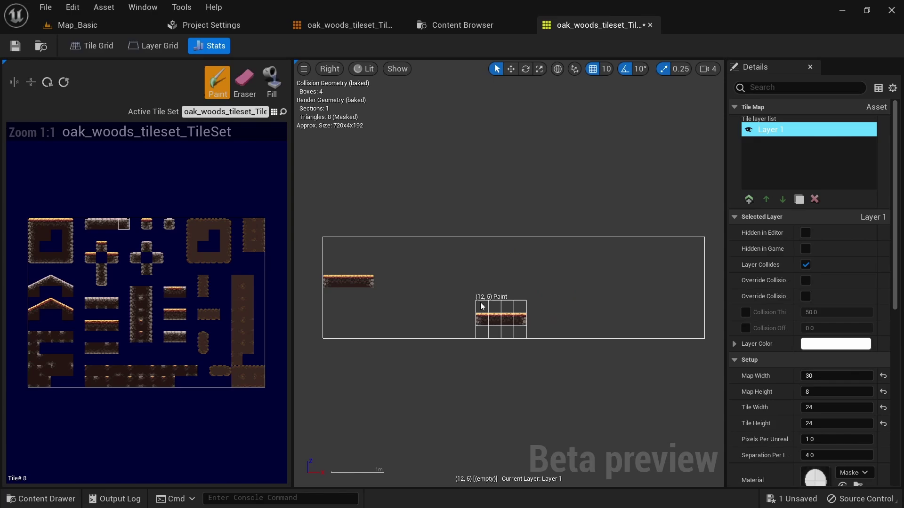
{"action": "left_click", "coordinate": [502, 323]}
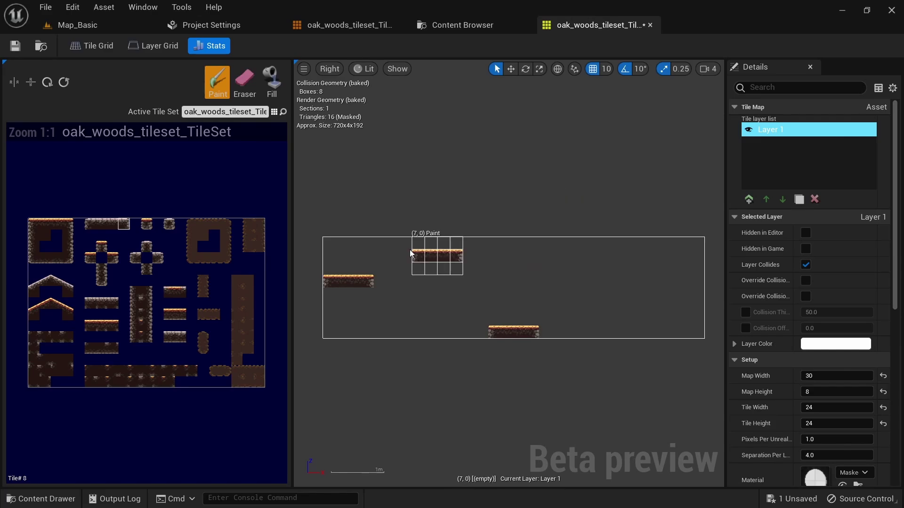
{"action": "left_click", "coordinate": [244, 81]}
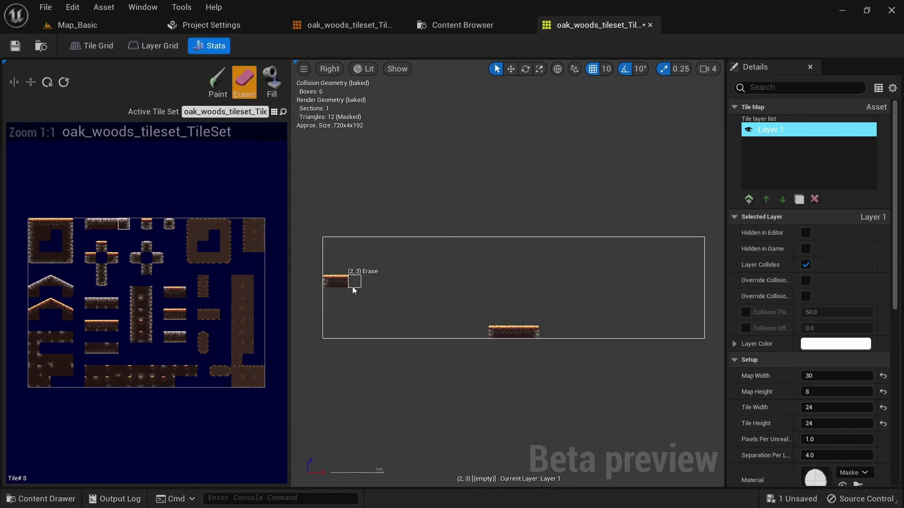
{"action": "key", "text": "ctrl+z"}
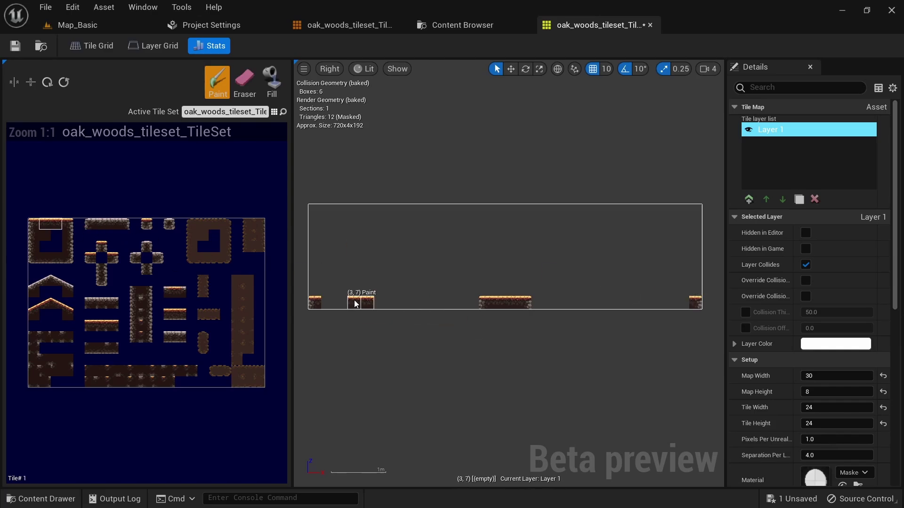
Paint ground tiles along the map's bottom row, filling the remaining spots
{"action": "left_click_drag", "start_coordinate": [355, 303], "coordinate": [606, 307]}
{"action": "scroll", "coordinate": [446, 256], "scroll_direction": "up", "scroll_amount": 5}
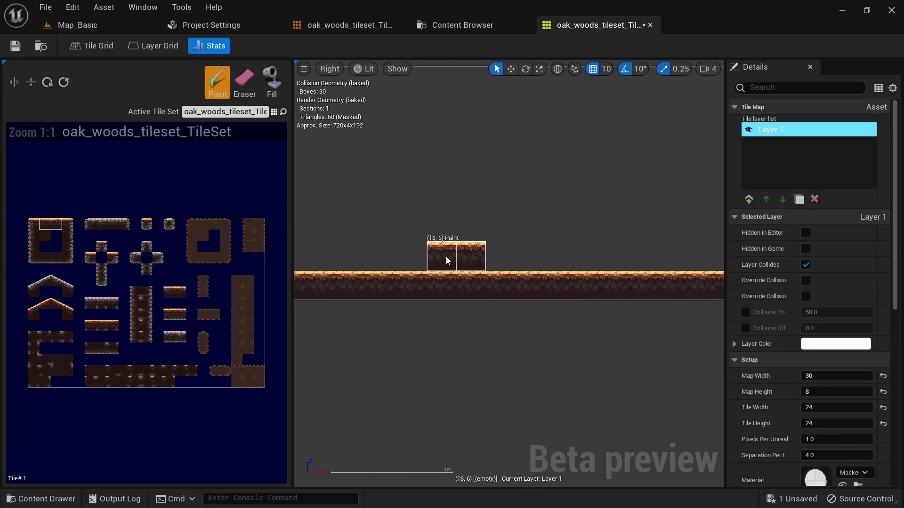
{"action": "mouse_move", "coordinate": [556, 275]}
{"action": "right_mouse_down"}
{"action": "mouse_move", "coordinate": [537, 264]}
{"action": "mouse_move", "coordinate": [412, 264]}
{"action": "mouse_move", "coordinate": [430, 287]}
{"action": "mouse_move", "coordinate": [599, 299]}
{"action": "right_mouse_up"}
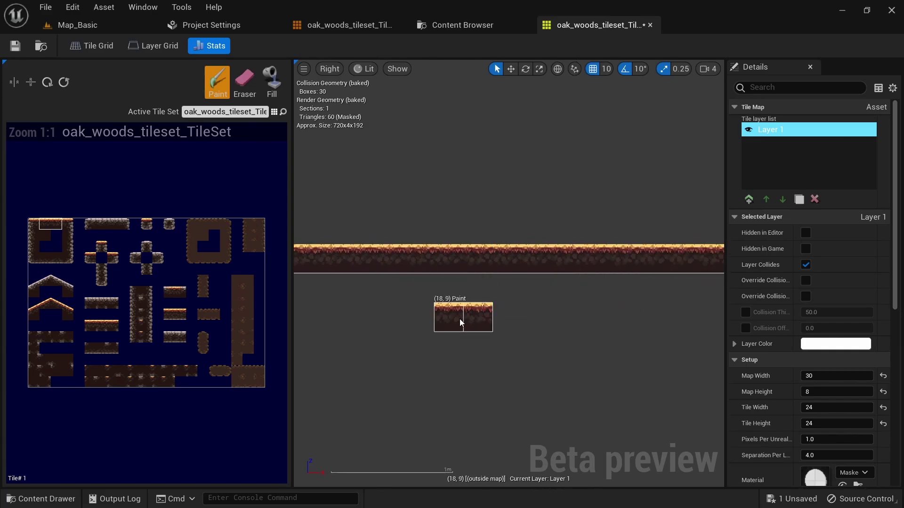
{"action": "scroll", "coordinate": [461, 317], "scroll_direction": "down", "scroll_amount": 5}
{"action": "scroll", "coordinate": [570, 324], "scroll_direction": "down", "scroll_amount": 1}
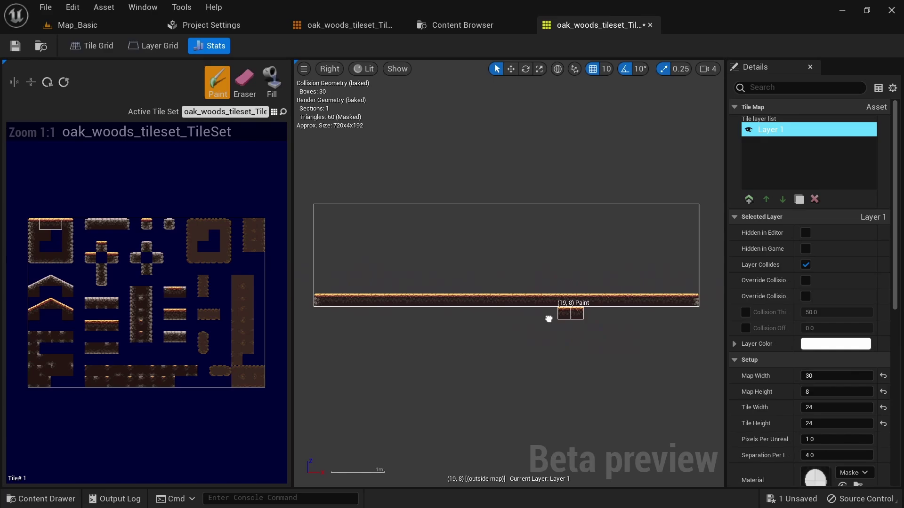
{"action": "left_click", "coordinate": [68, 227]}
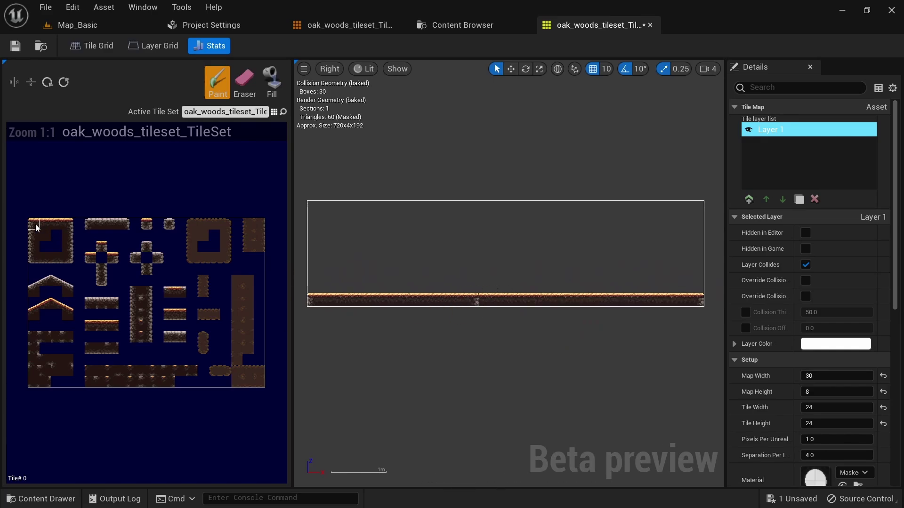
{"action": "left_click", "coordinate": [553, 300]}
{"action": "key", "text": "shift+e"}
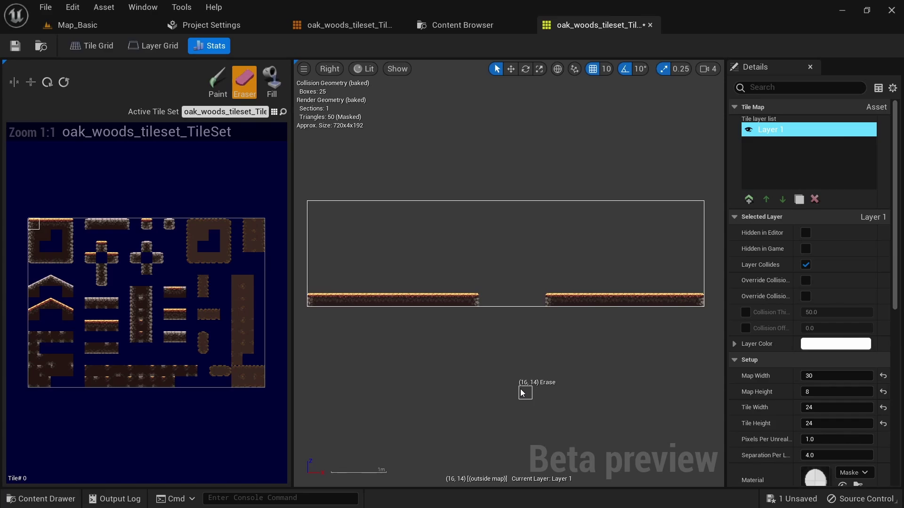
Rename Layer 1 to Main
{"action": "right_click", "coordinate": [777, 130]}
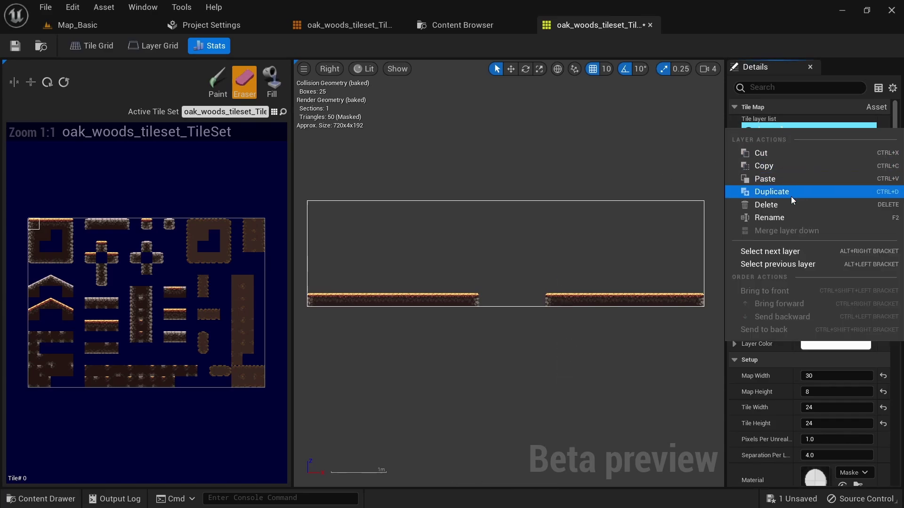
{"action": "left_click", "coordinate": [800, 217]}
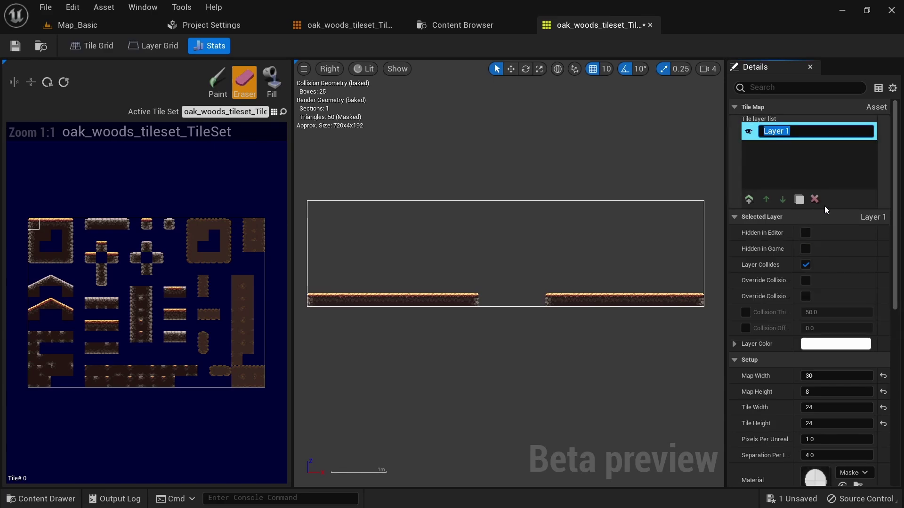
{"action": "type", "text": "Main"}
{"action": "key", "text": "Return"}
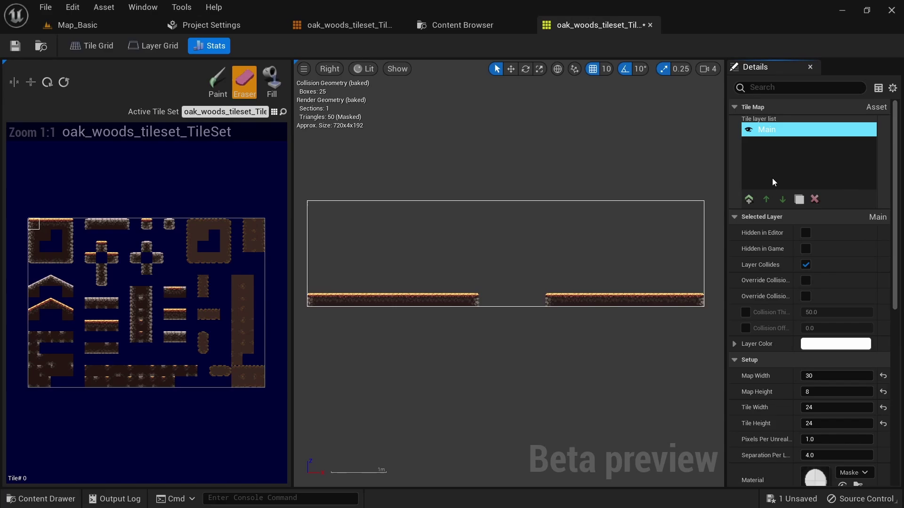
Add a new layer above Main and rename it Background
{"action": "left_click", "coordinate": [752, 199]}
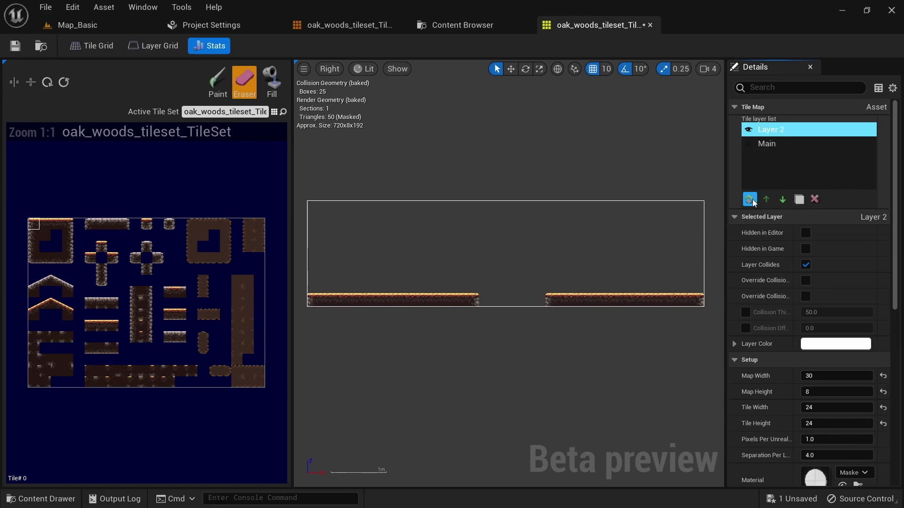
{"action": "right_click", "coordinate": [782, 129]}
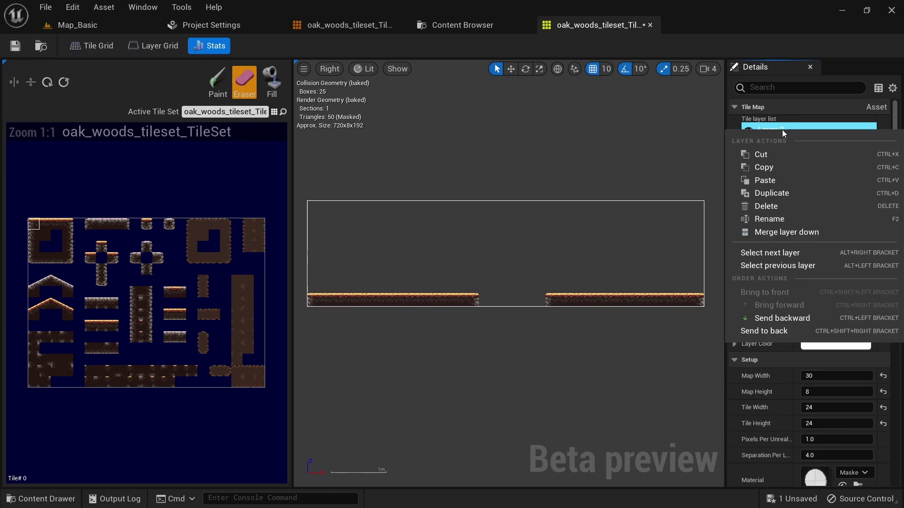
{"action": "left_click", "coordinate": [792, 221]}
{"action": "type", "text": "Bac"}
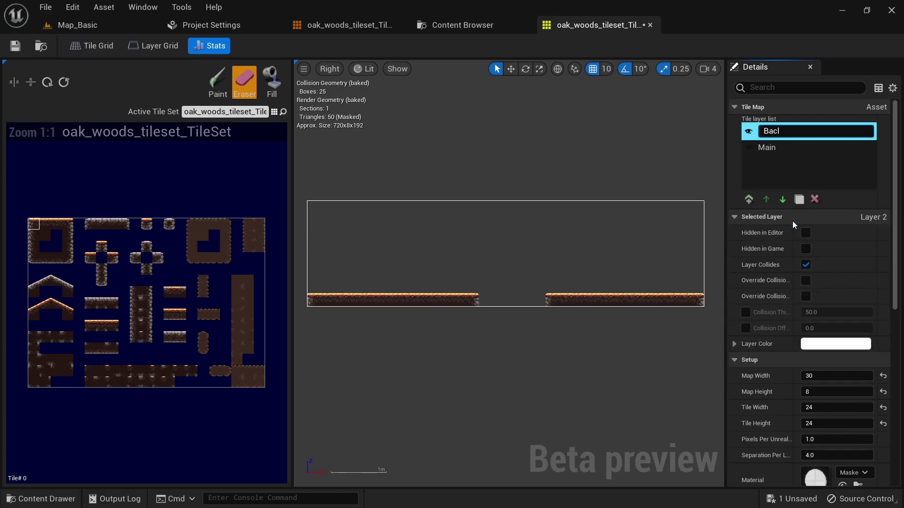
{"action": "type", "text": "kground"}
{"action": "key", "text": "Return"}
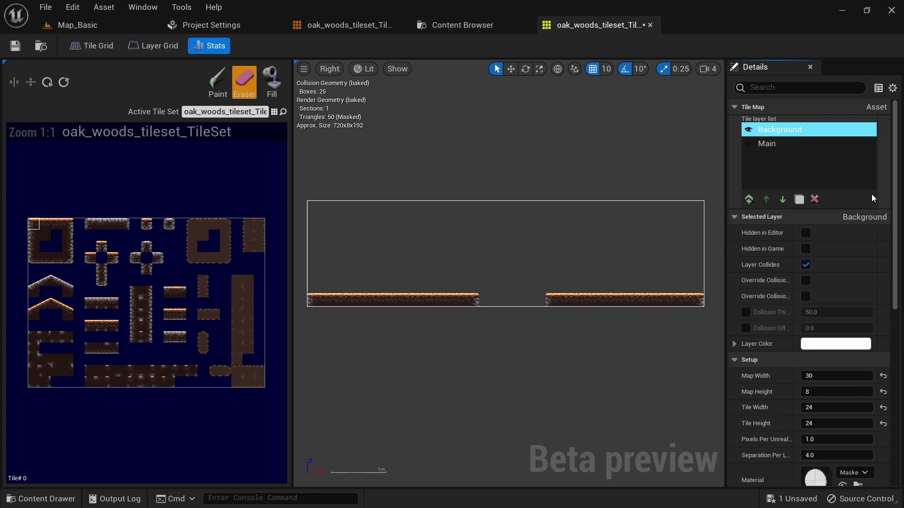
Fill the Background layer with the dark brown tile and move it below Main
{"action": "left_click", "coordinate": [191, 224]}
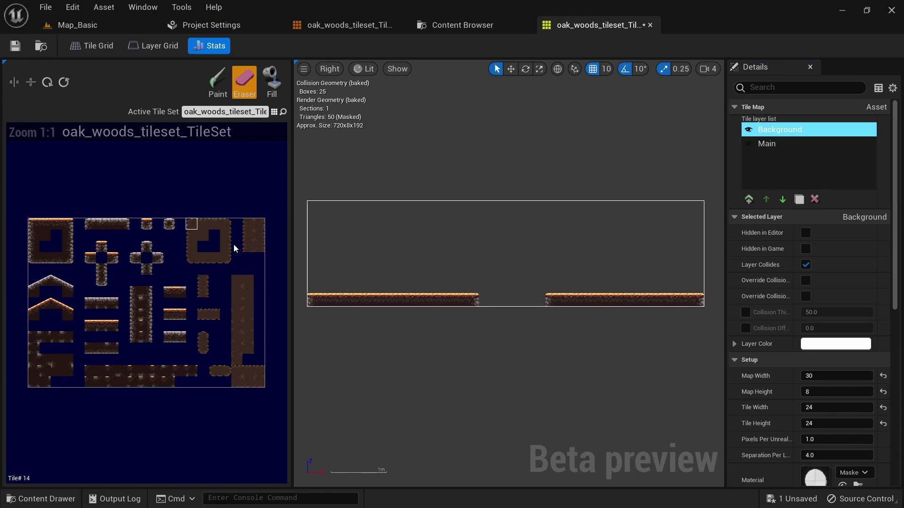
{"action": "left_click", "coordinate": [204, 237]}
{"action": "left_click", "coordinate": [272, 81]}
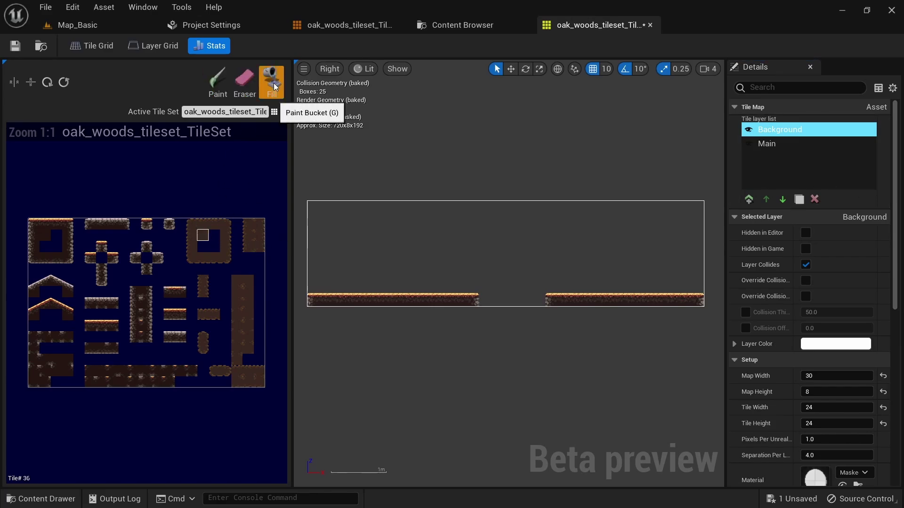
{"action": "left_click", "coordinate": [460, 253]}
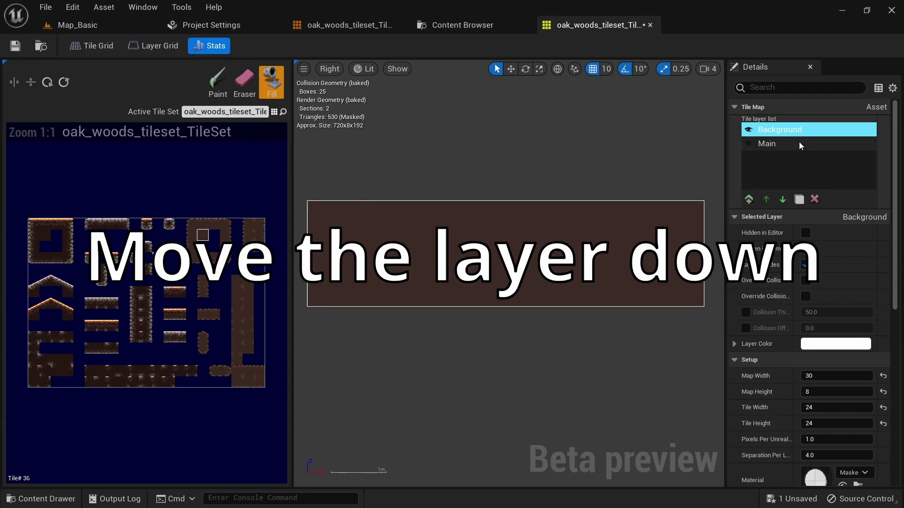
{"action": "left_click", "coordinate": [783, 200]}
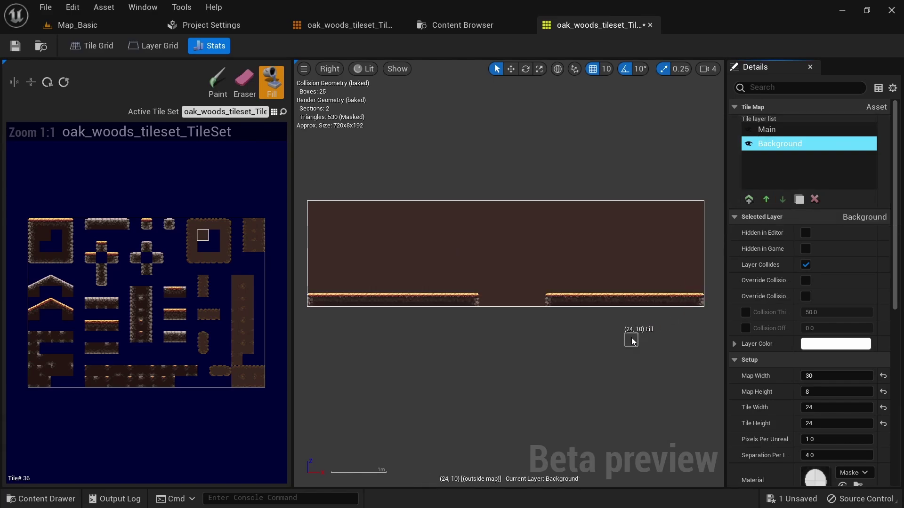
{"action": "left_click", "coordinate": [247, 303]}
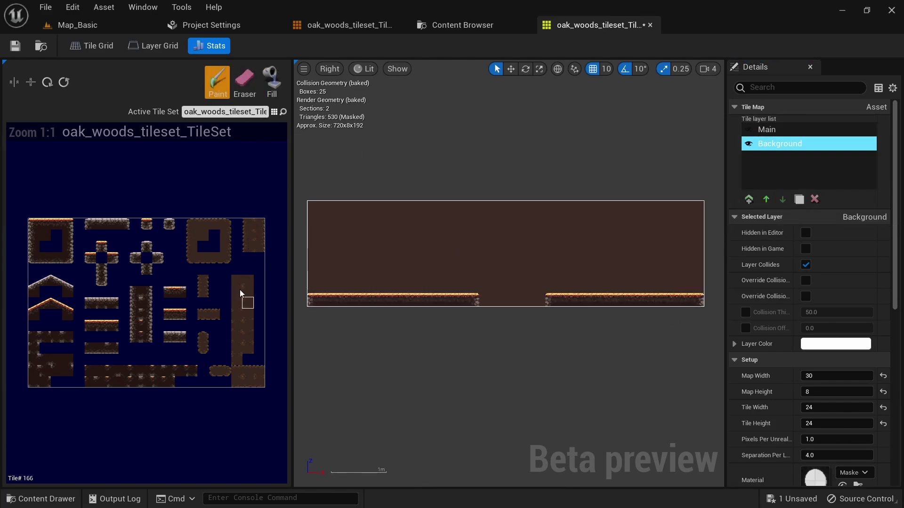
Paint single decoration tiles and 2x2 tile blocks across the Background layer
{"action": "left_click", "coordinate": [393, 234]}
{"action": "left_click", "coordinate": [419, 265]}
{"action": "left_click", "coordinate": [237, 292]}
{"action": "left_click", "coordinate": [247, 338]}
{"action": "left_click", "coordinate": [419, 245]}
{"action": "left_click", "coordinate": [510, 234]}
{"action": "left_click_drag", "start_coordinate": [236, 303], "coordinate": [248, 314]}
{"action": "scroll", "coordinate": [400, 264], "scroll_direction": "up", "scroll_amount": 4}
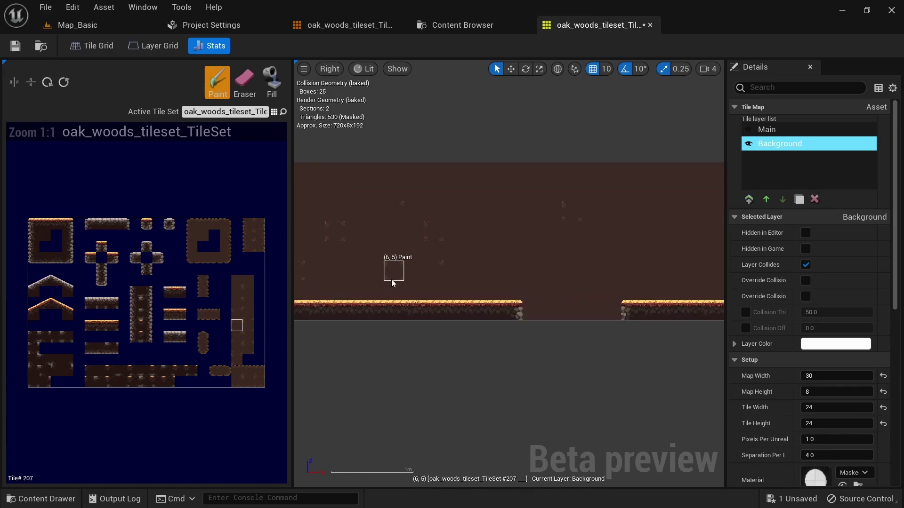
{"action": "left_click", "coordinate": [426, 219]}
{"action": "left_click", "coordinate": [581, 188]}
{"action": "left_click_drag", "start_coordinate": [236, 281], "coordinate": [247, 302]}
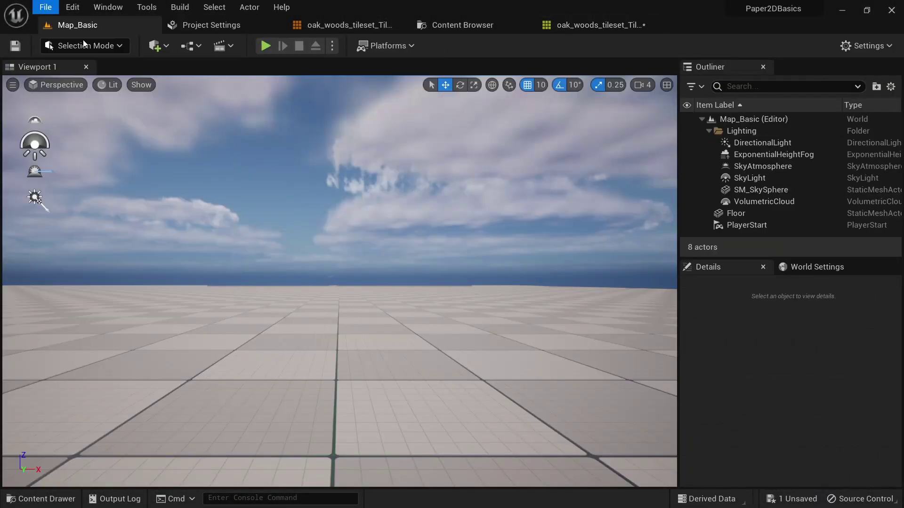
Create a new level from the Empty Level template
{"action": "key", "text": "ctrl+n"}
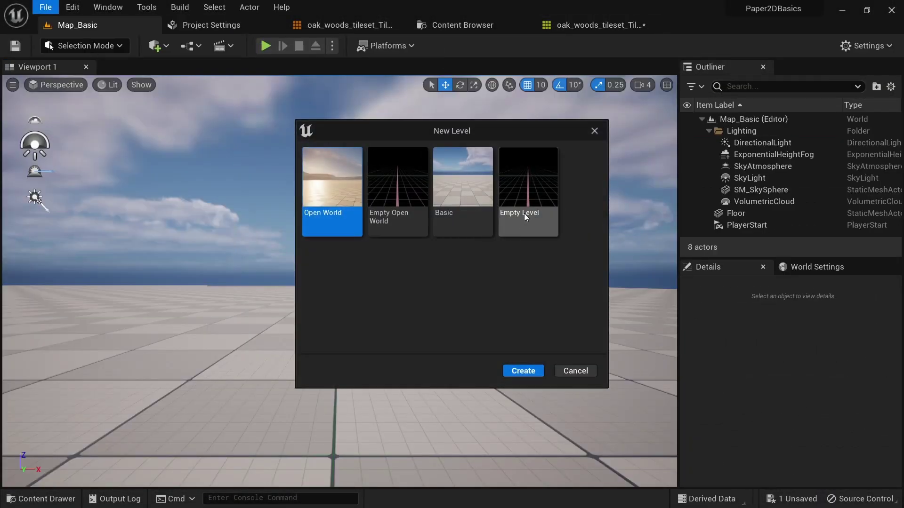
{"action": "left_click", "coordinate": [533, 221]}
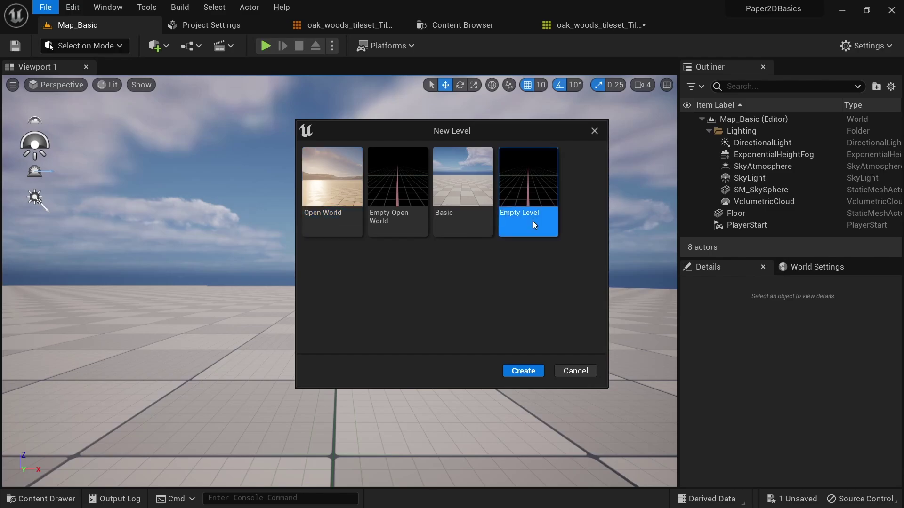
{"action": "left_click", "coordinate": [523, 372]}
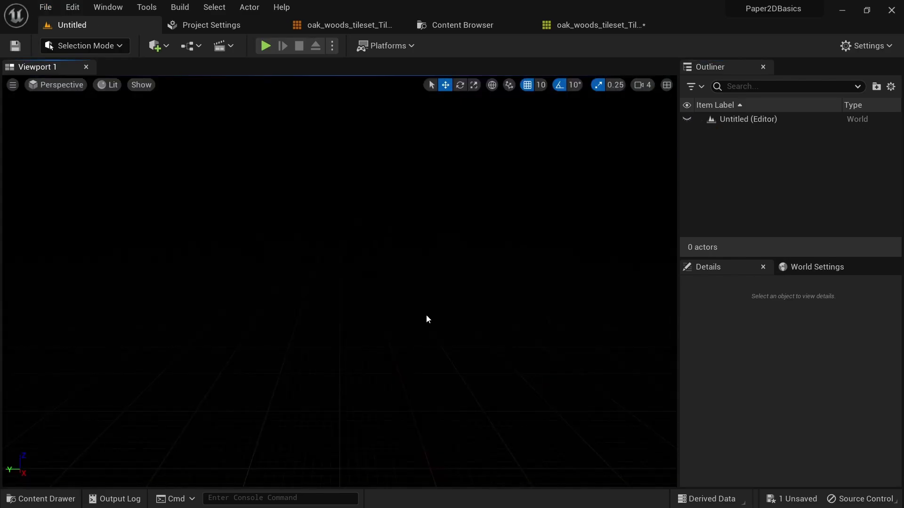
Drag oak_woods_tileset_TileMap from the Content Drawer into the level and view it at an angle
{"action": "key", "text": "ctrl+space"}
{"action": "left_click", "coordinate": [280, 438]}
{"action": "left_click", "coordinate": [230, 380]}
{"action": "left_click_drag", "start_coordinate": [230, 381], "coordinate": [346, 189]}
{"action": "right_click_drag", "start_coordinate": [442, 306], "coordinate": [481, 308]}
{"action": "right_click_drag", "start_coordinate": [473, 333], "coordinate": [473, 333]}
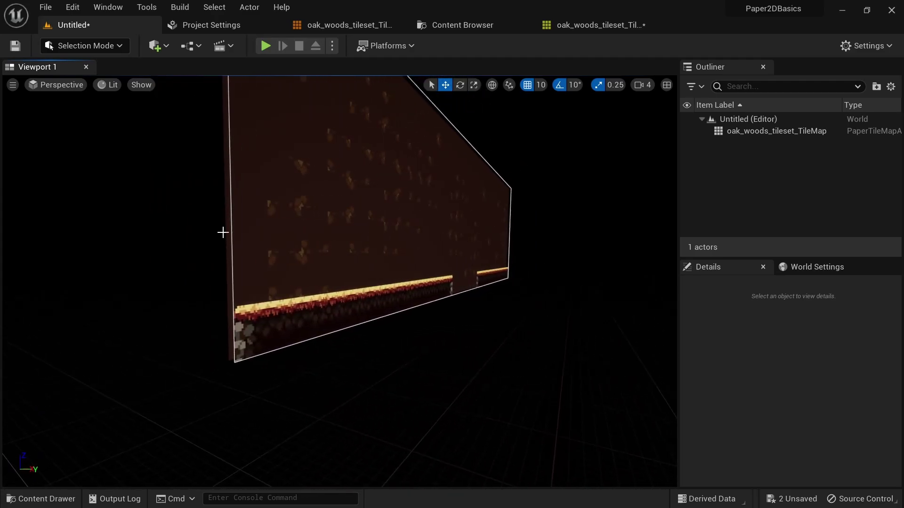
Turn on Collision display in the viewport's Show options
{"action": "left_click", "coordinate": [142, 85]}
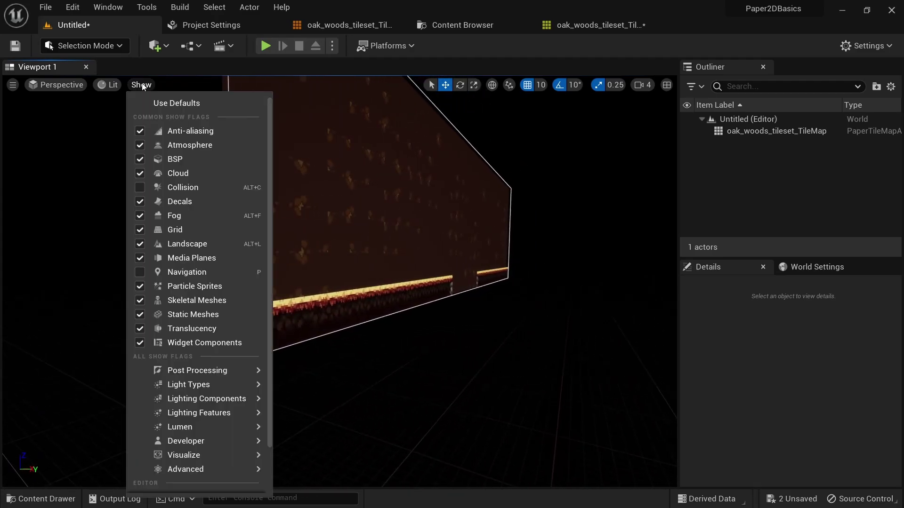
{"action": "left_click", "coordinate": [214, 185]}
{"action": "right_click_drag", "start_coordinate": [216, 190], "coordinate": [215, 190]}
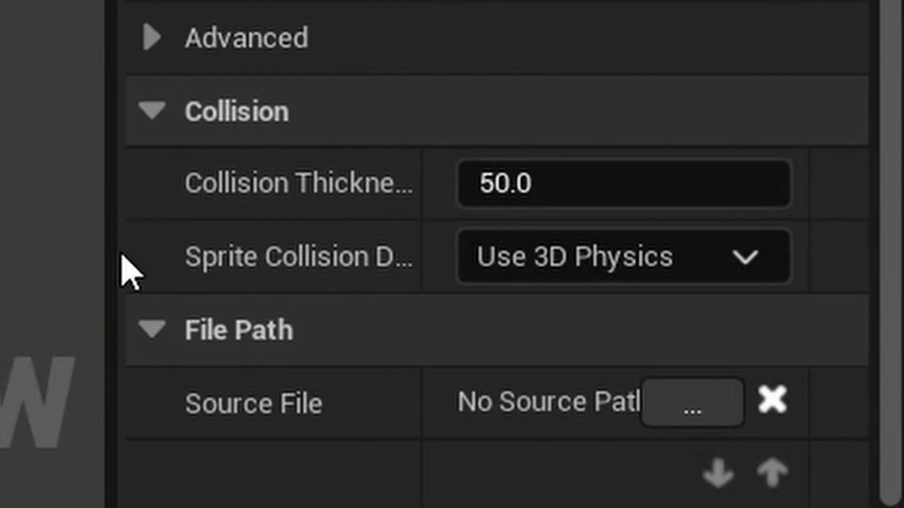
Check Sprite Collision Domain, keep Use 3D Physics, and increase Separation Per Layer
{"action": "left_click_drag", "start_coordinate": [114, 253], "coordinate": [1, 256]}
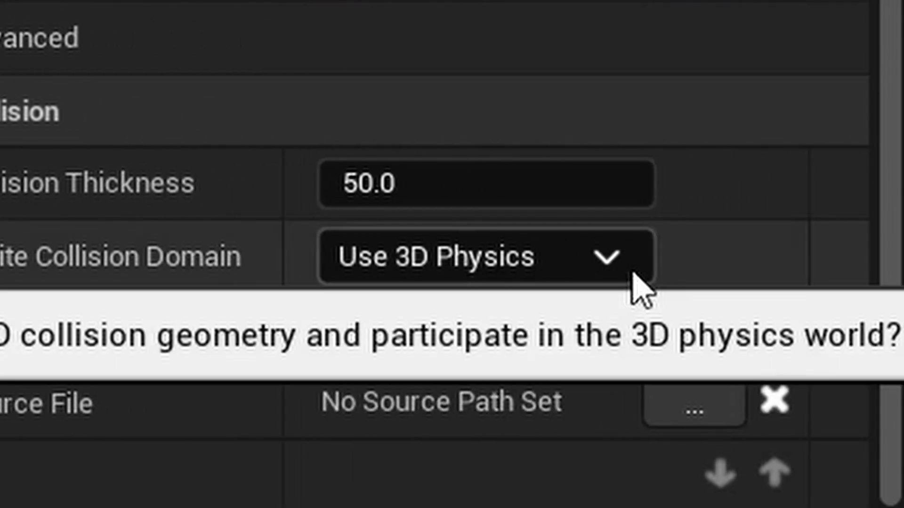
{"action": "left_click", "coordinate": [635, 272]}
{"action": "left_click", "coordinate": [609, 343]}
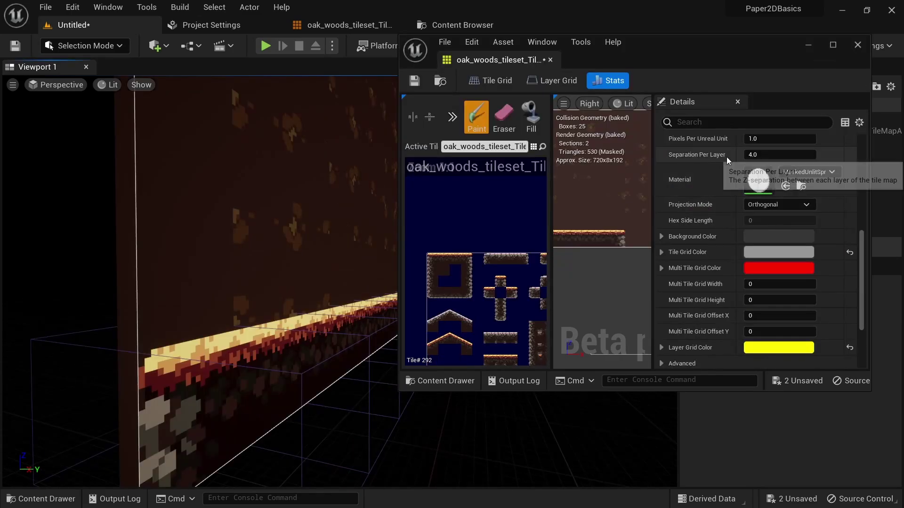
{"action": "left_click_drag", "start_coordinate": [780, 154], "coordinate": [805, 154]}
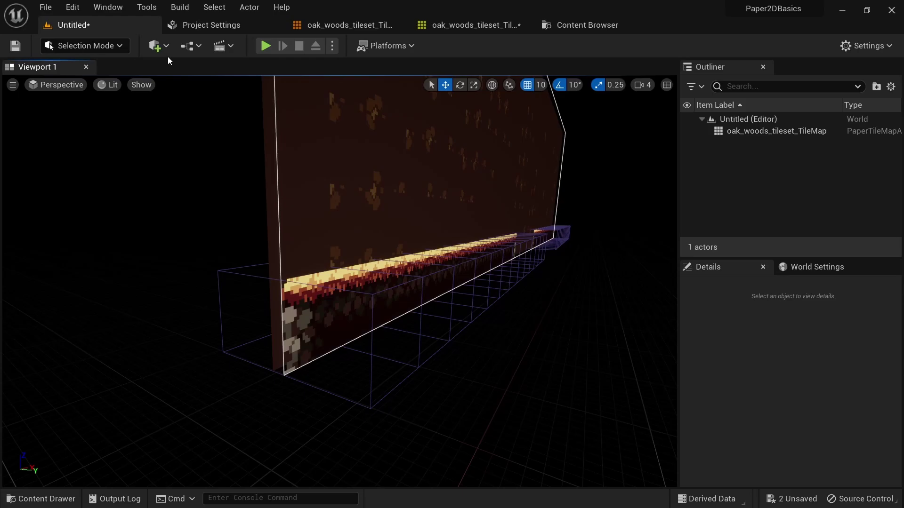
Add a Player Start actor from the Quick Add Basic menu
{"action": "left_click", "coordinate": [168, 47]}
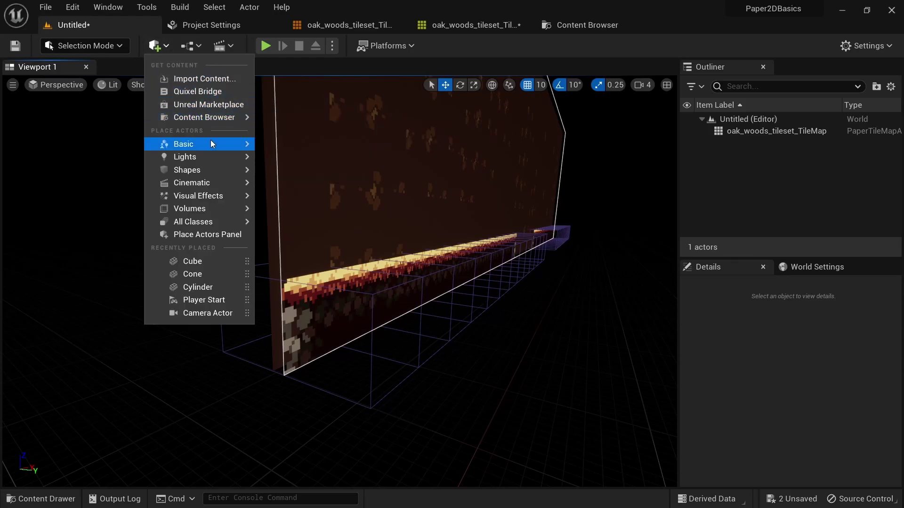
{"action": "mouse_move", "coordinate": [210, 143]}
{"action": "left_click", "coordinate": [332, 199]}
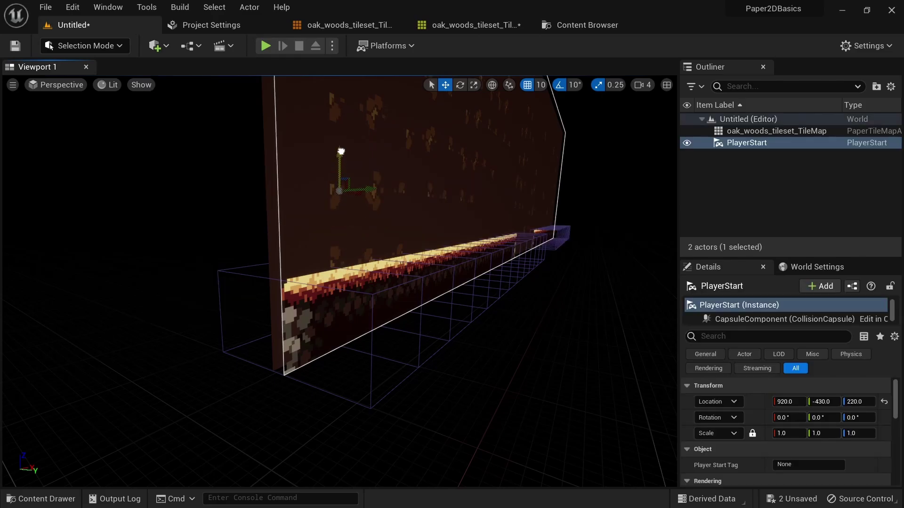
Move the Player Start onto the tile map plane above the left platform
{"action": "right_click_drag", "start_coordinate": [609, 213], "coordinate": [480, 203]}
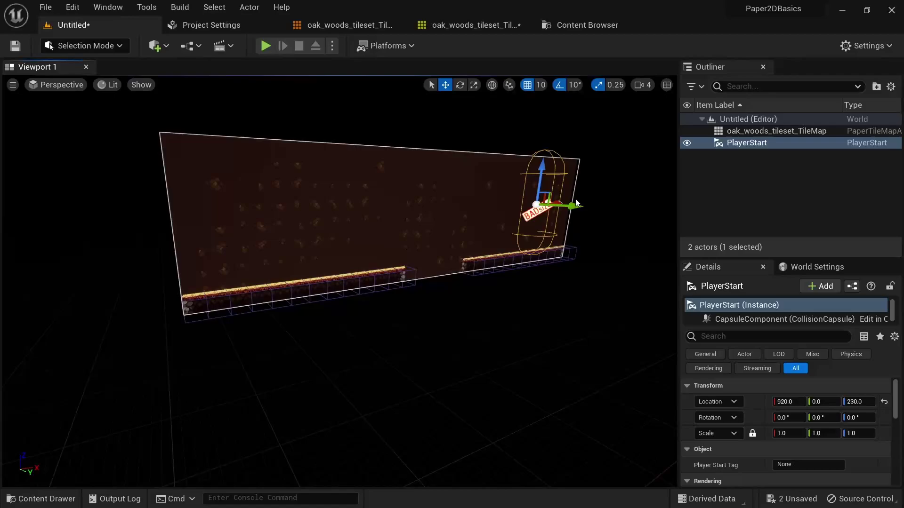
{"action": "left_click_drag", "start_coordinate": [480, 202], "coordinate": [478, 159]}
{"action": "right_click_drag", "start_coordinate": [478, 158], "coordinate": [612, 226]}
{"action": "left_click_drag", "start_coordinate": [630, 235], "coordinate": [292, 212]}
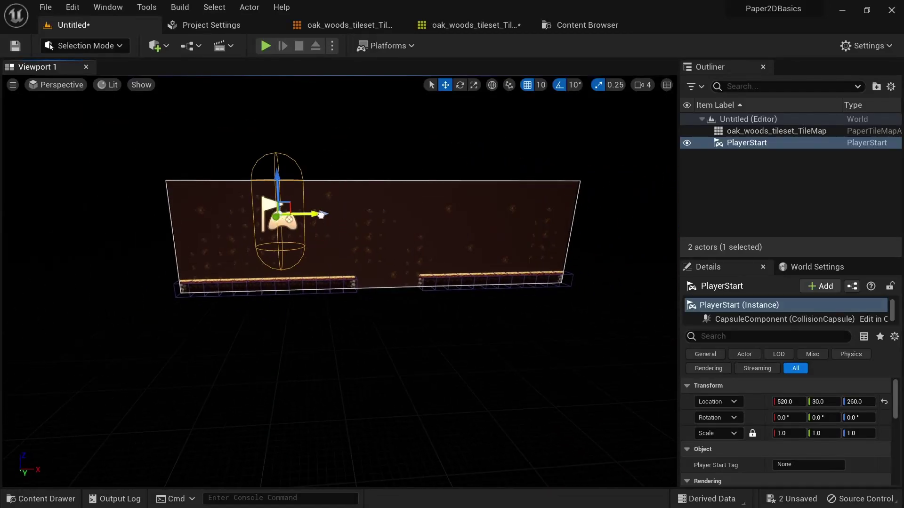
{"action": "right_click_drag", "start_coordinate": [293, 212], "coordinate": [315, 94]}
Play-test the level running left and right with A/D, then open BP_Char's camera
{"action": "key", "text": "alt+p"}
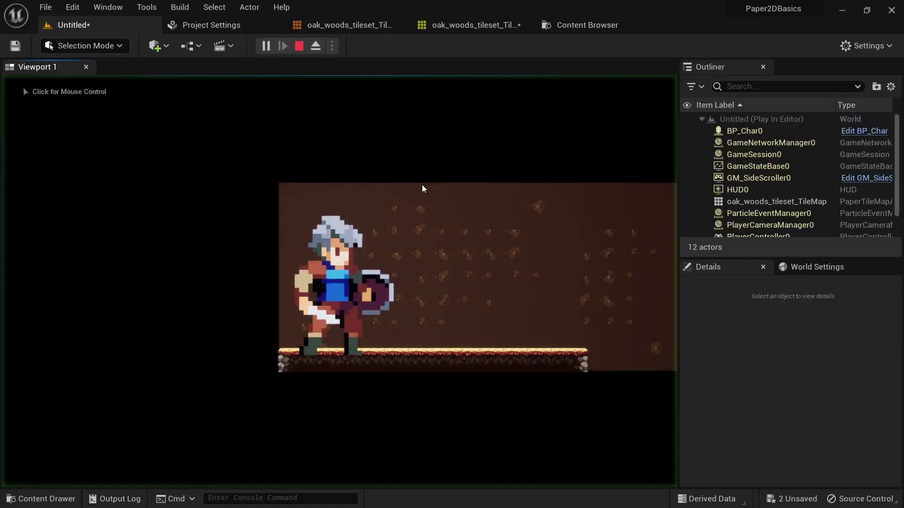
{"action": "key", "text": "a"}
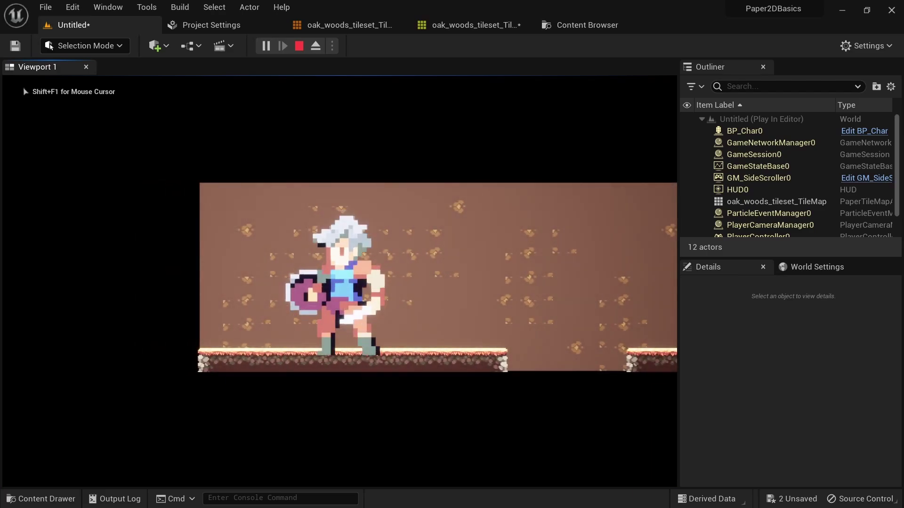
{"action": "key", "text": "d"}
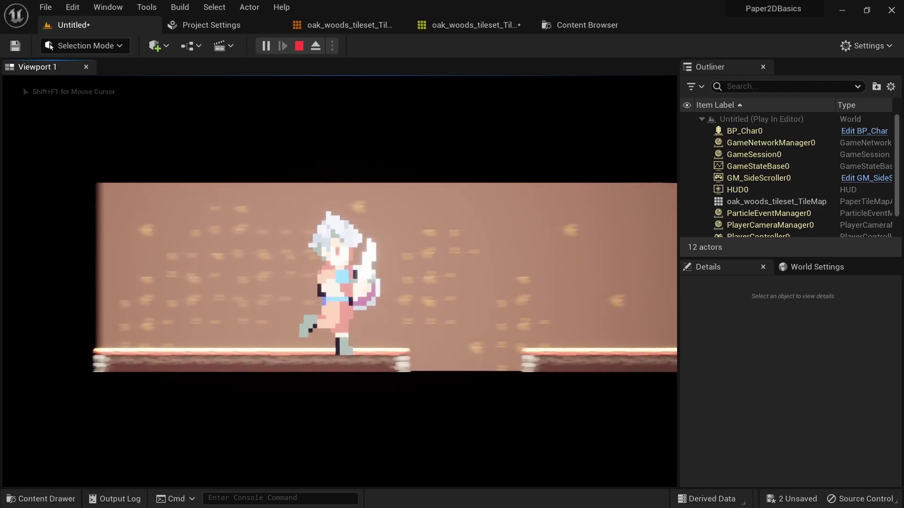
{"action": "key", "text": "a"}
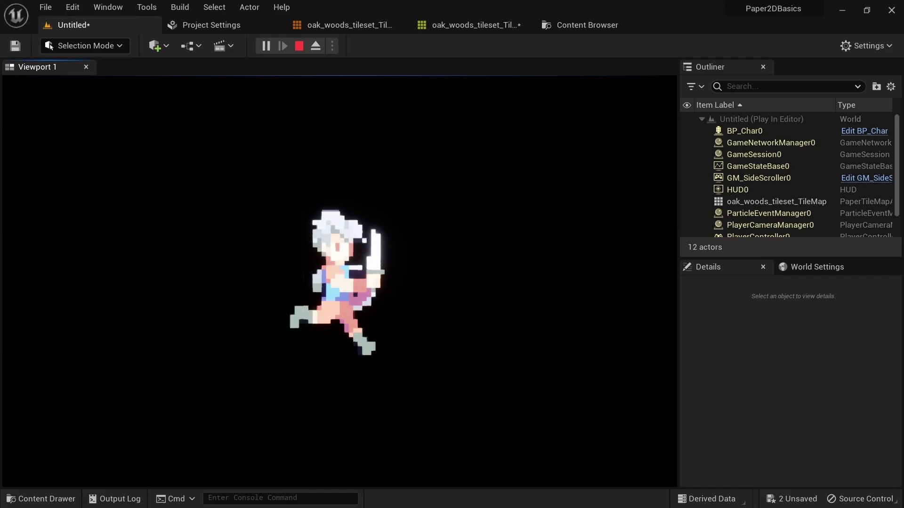
{"action": "key", "text": "Escape"}
{"action": "left_click", "coordinate": [265, 45]}
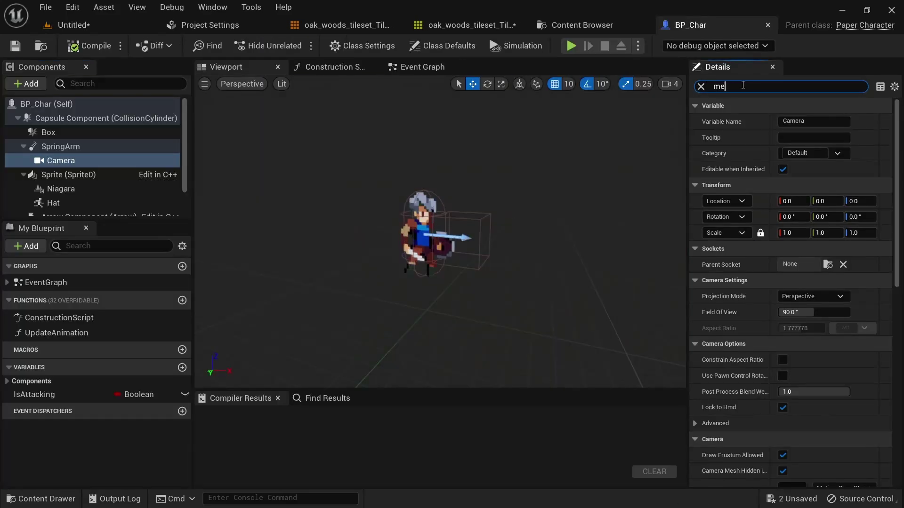
Find the camera's metering property and set Metering Mode to Manual
{"action": "left_click", "coordinate": [743, 85]}
{"action": "type", "text": "metering"}
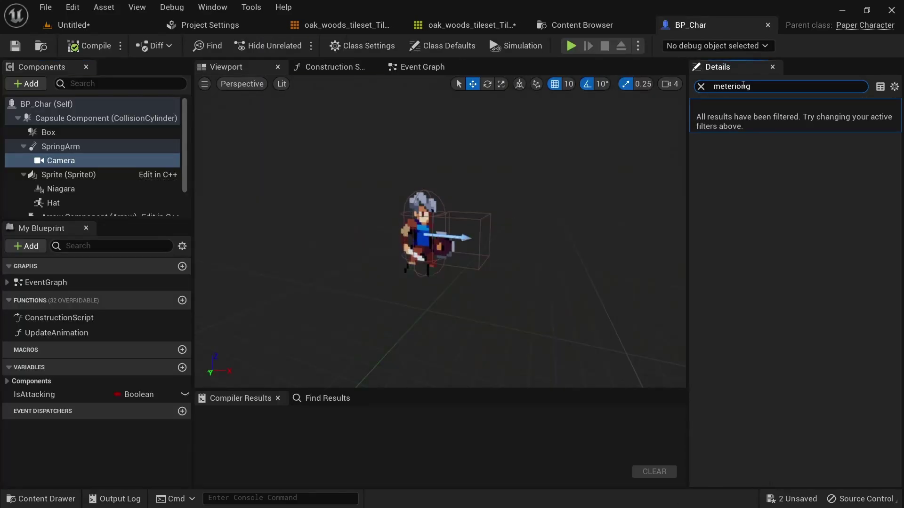
{"action": "key", "text": "BackSpace"}
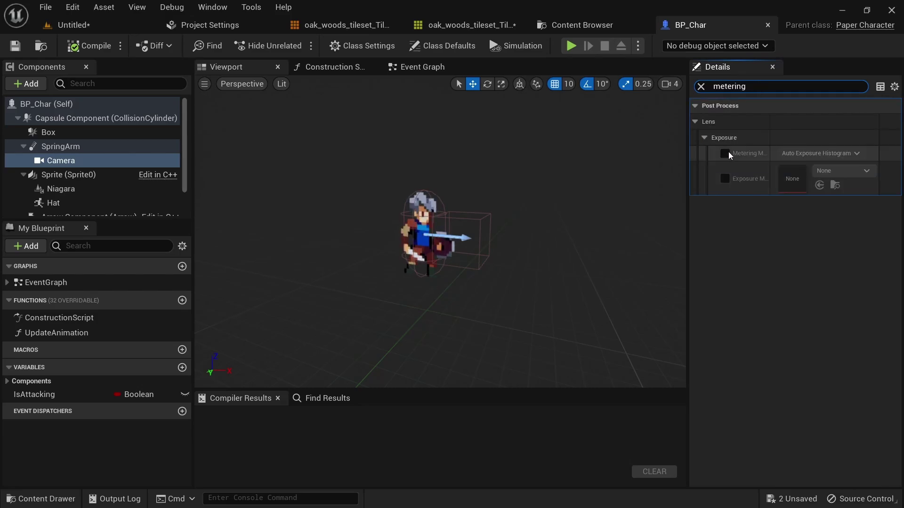
{"action": "left_click", "coordinate": [822, 153]}
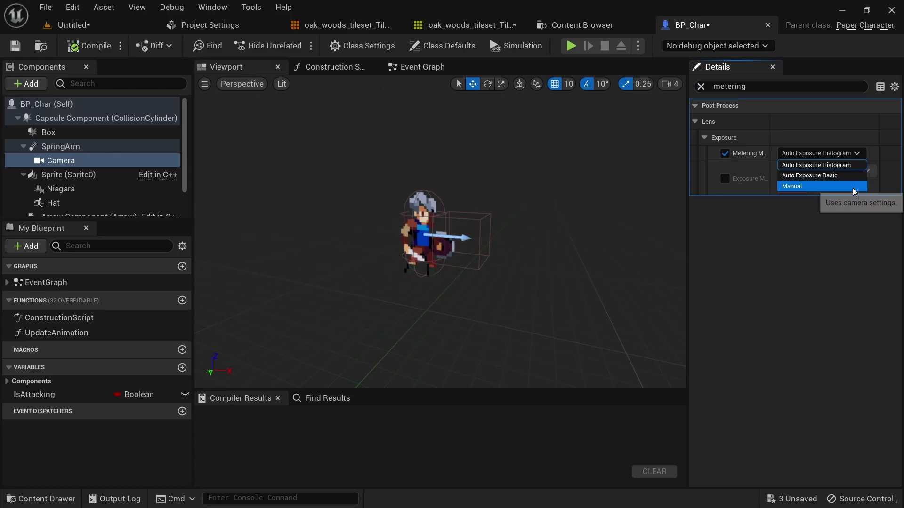
{"action": "left_click", "coordinate": [800, 183]}
Enable Exposure Compensation at 10.0 and play the level to check brightness
{"action": "double_click", "coordinate": [799, 85]}
{"action": "type", "text": "exposure compensatio"}
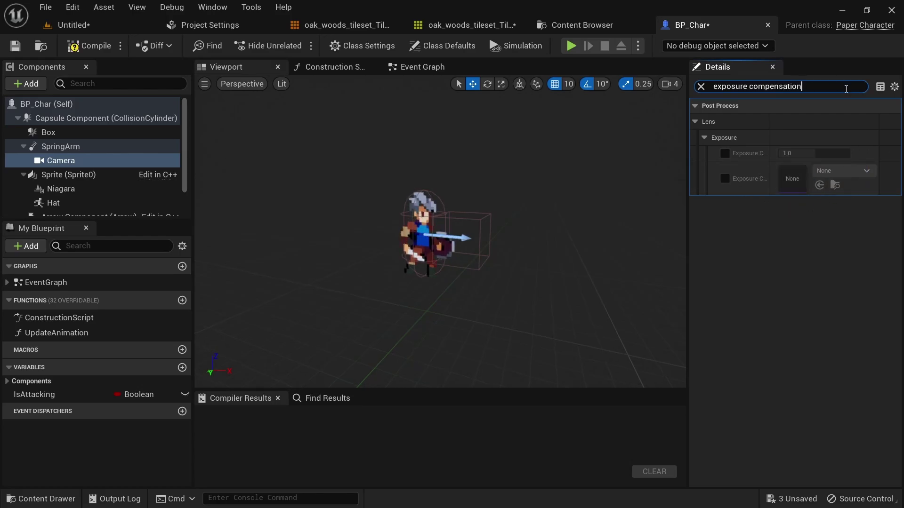
{"action": "left_click", "coordinate": [725, 154]}
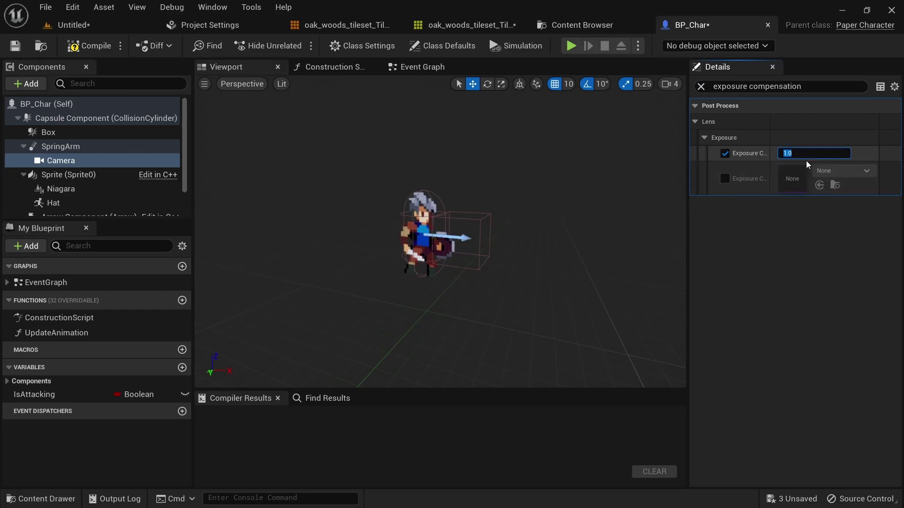
{"action": "key", "text": "Return"}
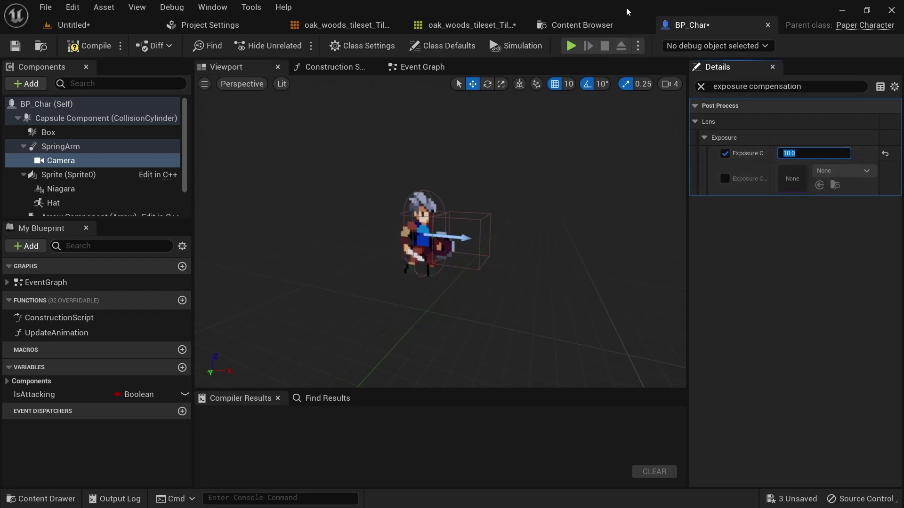
{"action": "left_click", "coordinate": [74, 24]}
{"action": "left_click", "coordinate": [266, 45]}
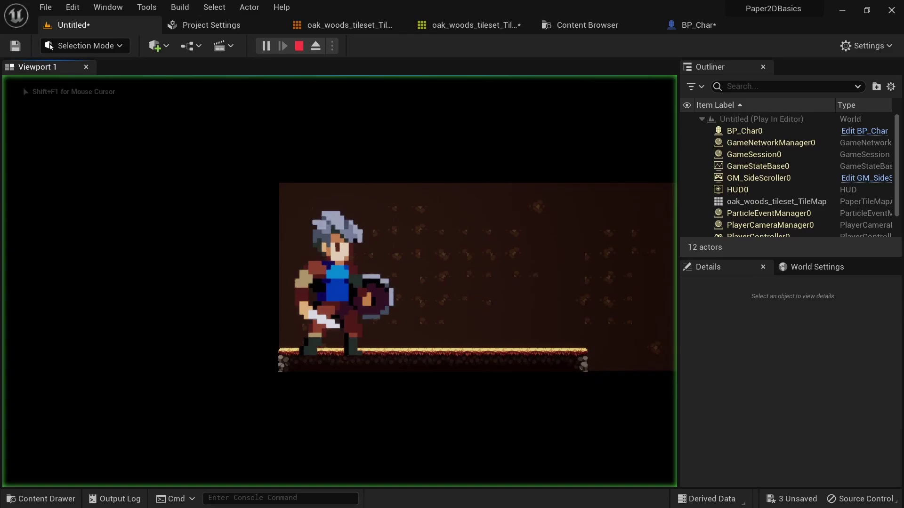
Rescale the tile map by setting Pixels Per Unreal Unit to 0.25
{"action": "key", "text": "f"}
{"action": "key", "text": "f"}
{"action": "key", "text": "f"}
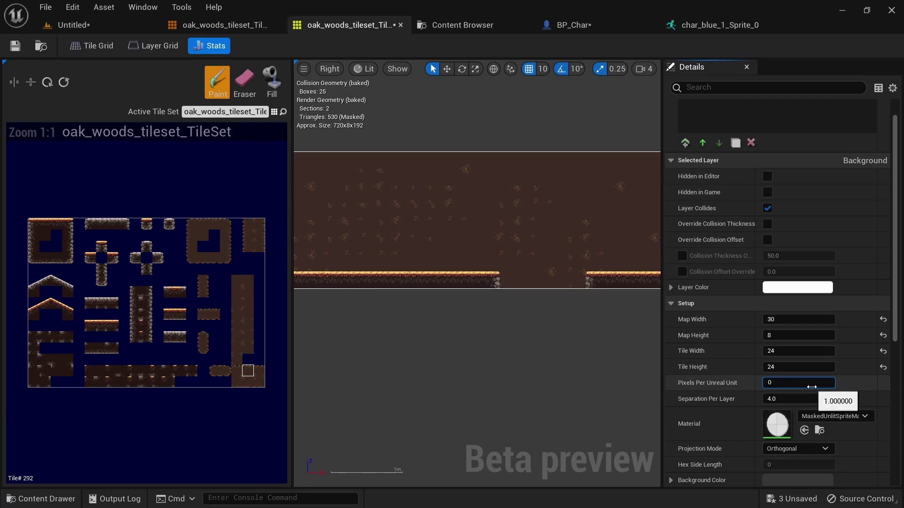
{"action": "type", "text": "5"}
{"action": "key", "text": "Return"}
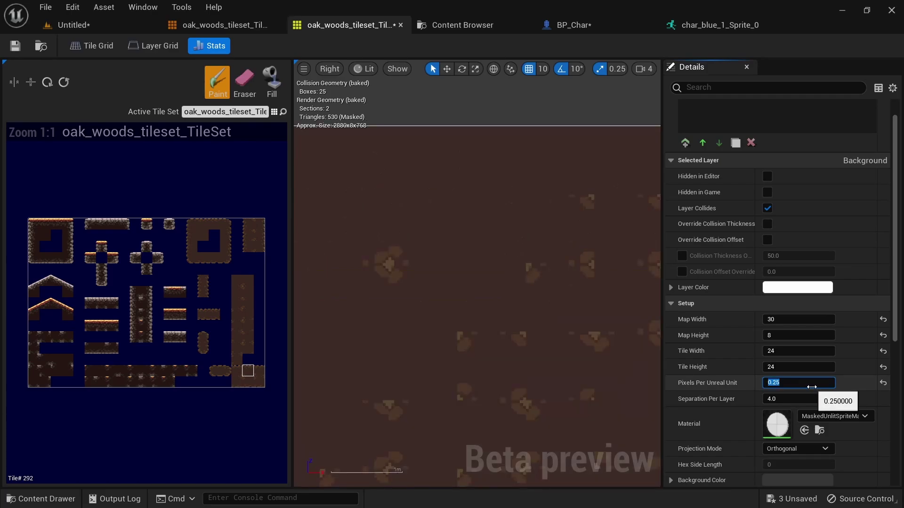
{"action": "scroll", "coordinate": [542, 358], "scroll_direction": "down", "scroll_amount": 8}
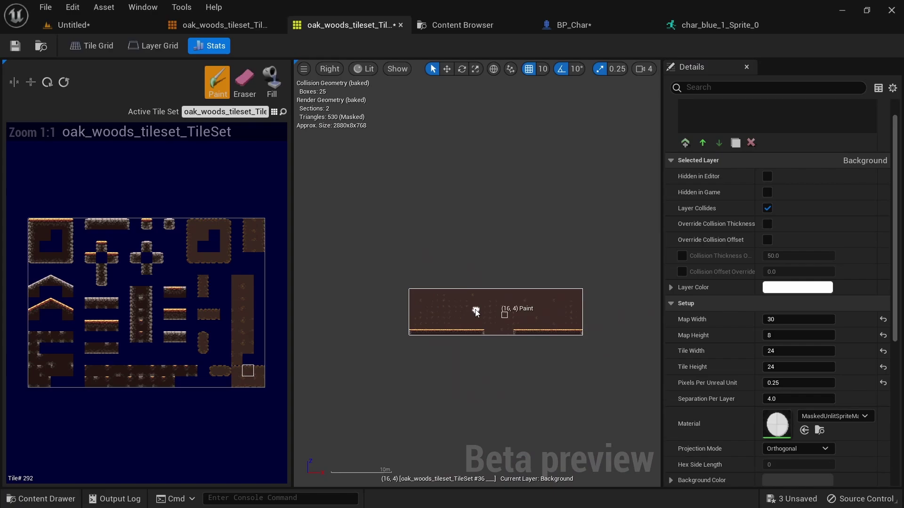
{"action": "scroll", "coordinate": [476, 312], "scroll_direction": "up", "scroll_amount": 2}
Inspect the rescaled tile map in the level and play-test running right and left
{"action": "left_click", "coordinate": [106, 29]}
{"action": "scroll", "coordinate": [394, 232], "scroll_direction": "up", "scroll_amount": 3}
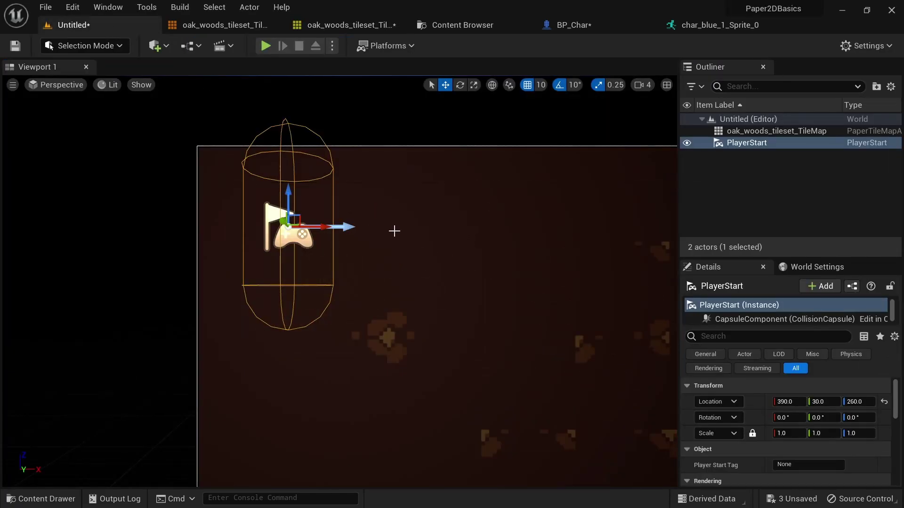
{"action": "scroll", "coordinate": [420, 276], "scroll_direction": "down", "scroll_amount": 4}
{"action": "right_click_drag", "start_coordinate": [420, 276], "coordinate": [255, 250]}
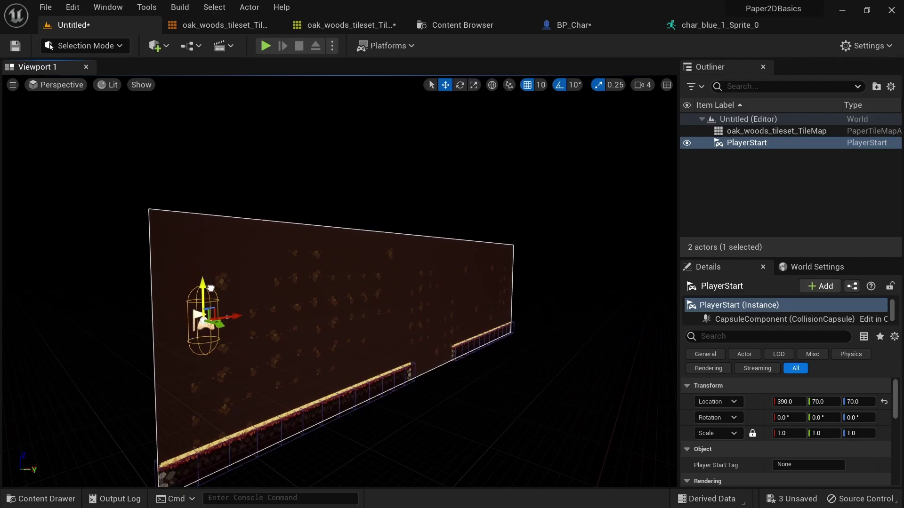
{"action": "right_click_drag", "start_coordinate": [256, 250], "coordinate": [188, 245]}
{"action": "key", "text": "alt+p"}
{"action": "key", "text": "d"}
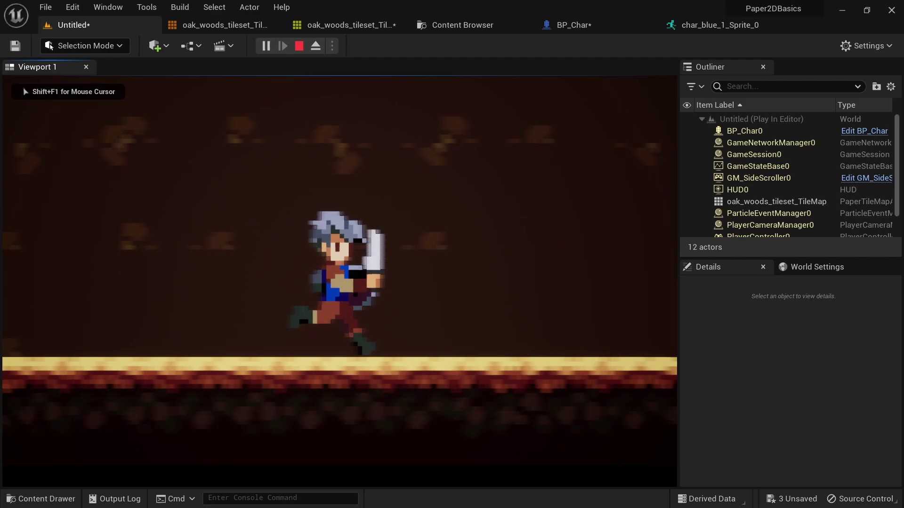
{"action": "key", "text": "a"}
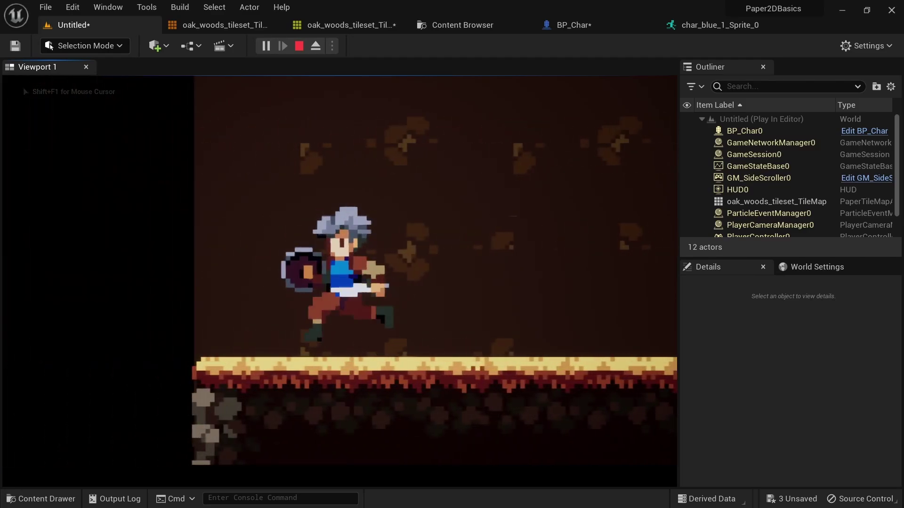
{"action": "key", "text": "d"}
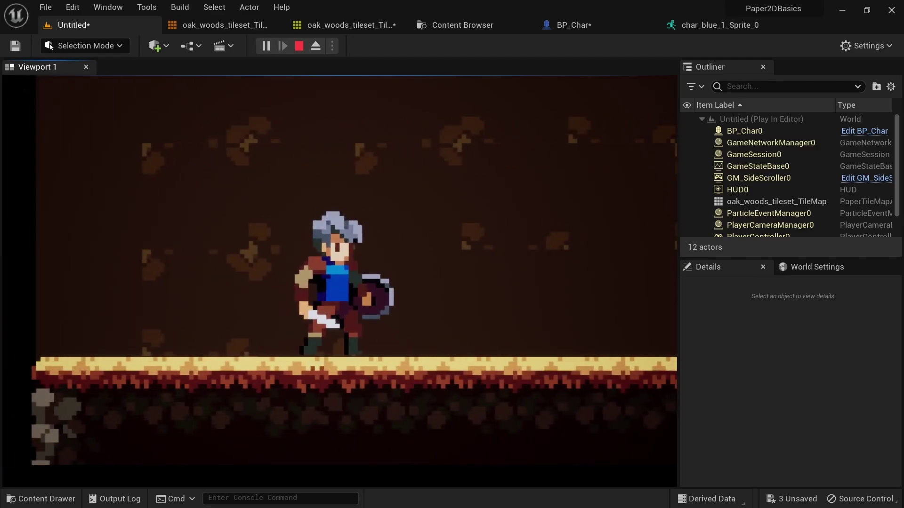
{"action": "key", "text": "d"}
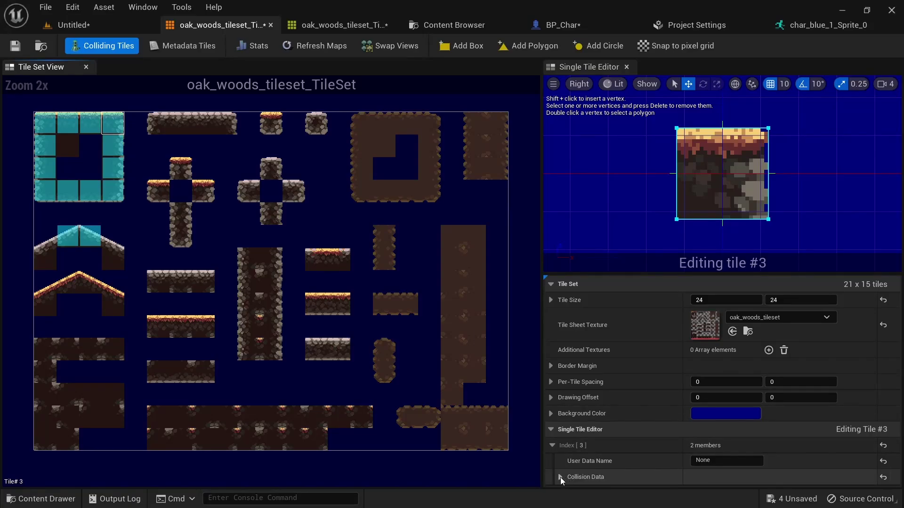
Expand and inspect the collision data of tiles #3 and #2
{"action": "left_click", "coordinate": [560, 478]}
{"action": "scroll", "coordinate": [612, 466], "scroll_direction": "down", "scroll_amount": 2}
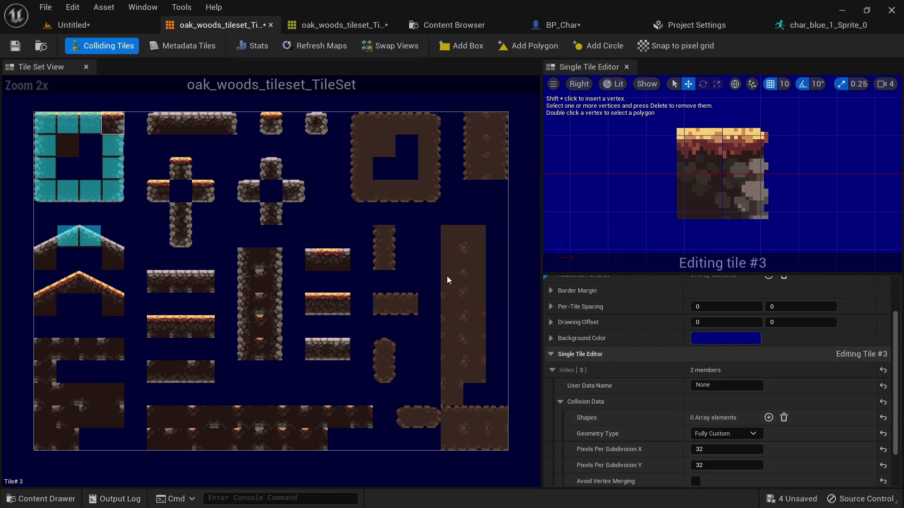
{"action": "left_click", "coordinate": [100, 132]}
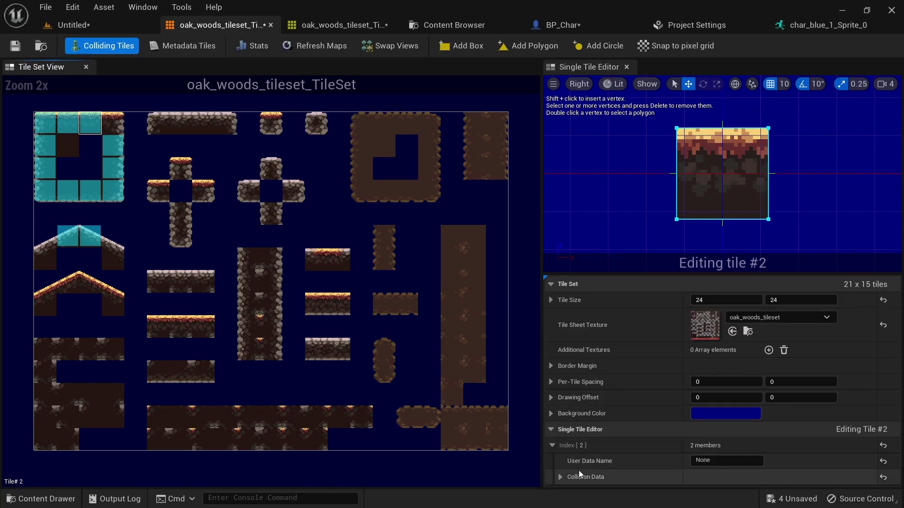
{"action": "left_click", "coordinate": [560, 477]}
{"action": "scroll", "coordinate": [612, 414], "scroll_direction": "down", "scroll_amount": 2}
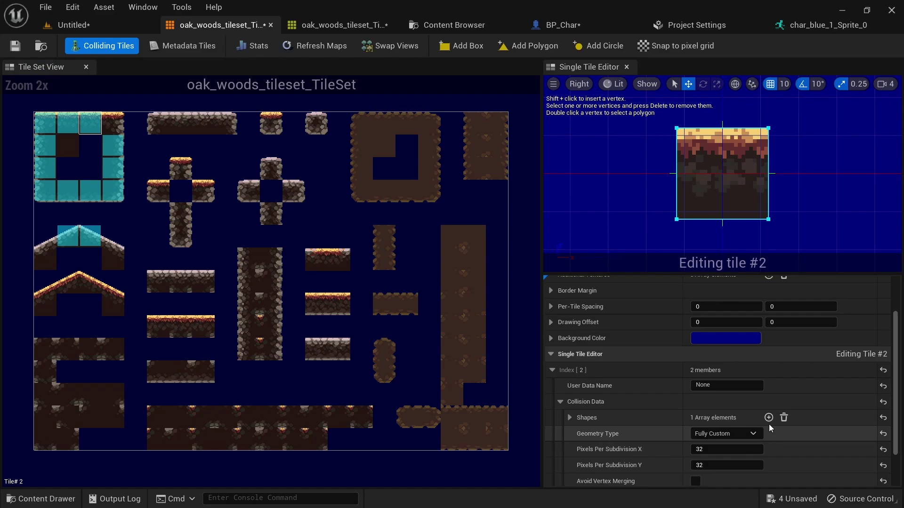
Delete the collision boxes of tiles #1 and #0
{"action": "left_click", "coordinate": [68, 126]}
{"action": "scroll", "coordinate": [696, 433], "scroll_direction": "down", "scroll_amount": 2}
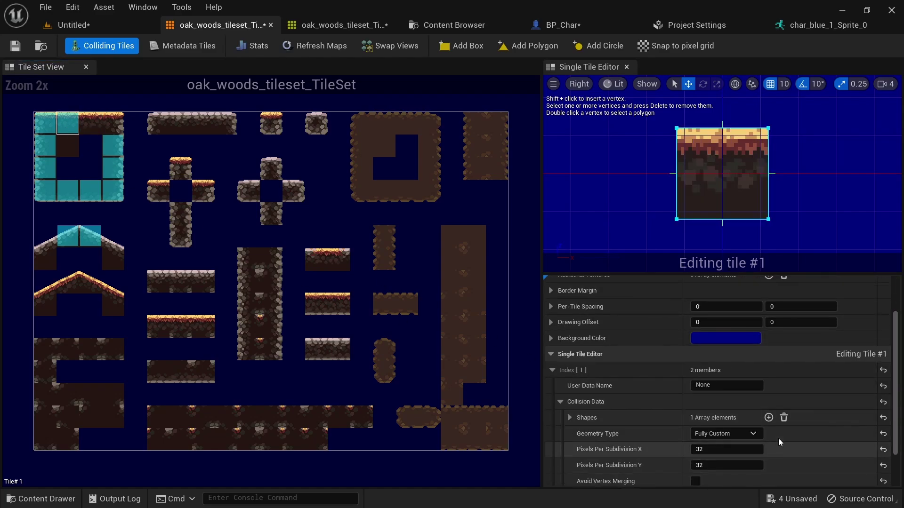
{"action": "left_click", "coordinate": [784, 417]}
{"action": "left_click", "coordinate": [49, 131]}
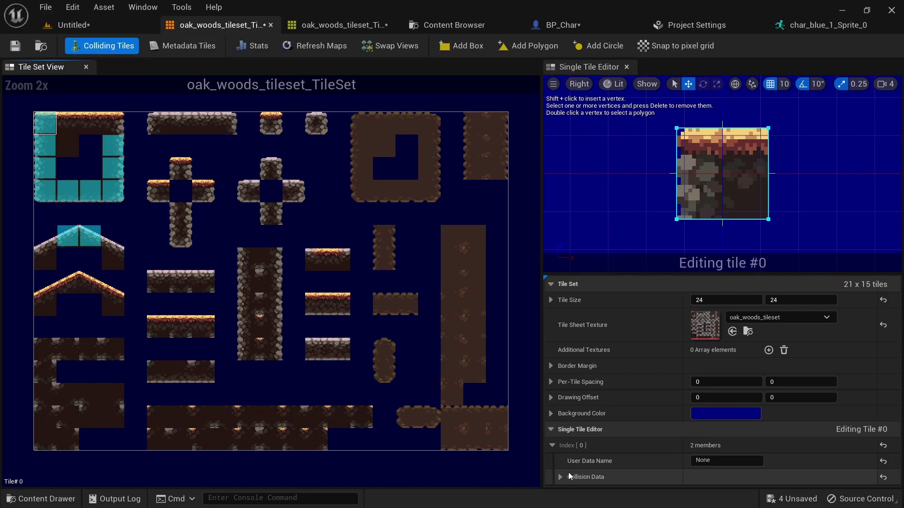
{"action": "scroll", "coordinate": [777, 423], "scroll_direction": "down", "scroll_amount": 2}
{"action": "left_click", "coordinate": [784, 417]}
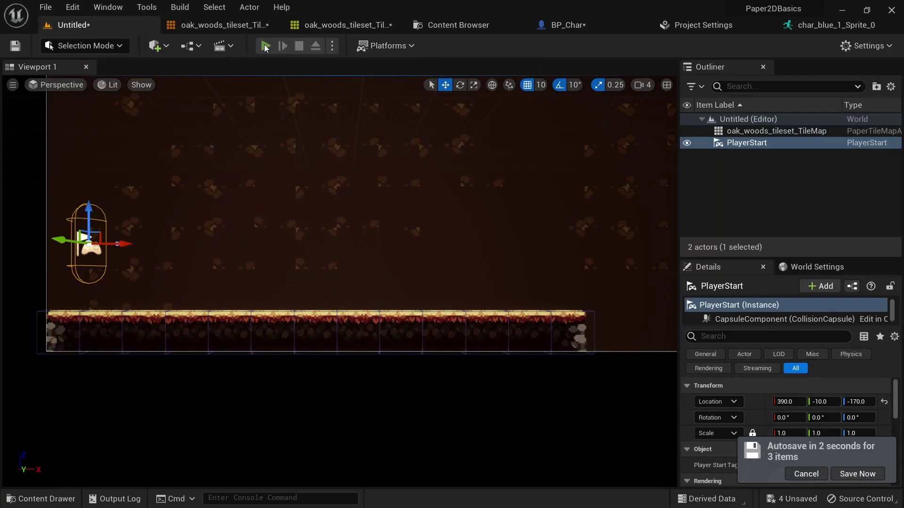
Play-test the level, shooting with F and running left and right with A/D
{"action": "key", "text": "alt+p"}
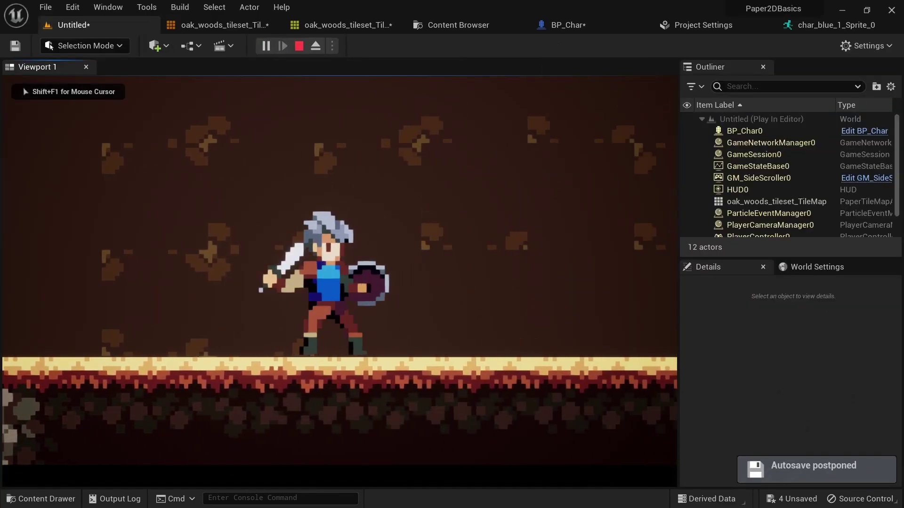
{"action": "key", "text": "f"}
{"action": "key", "text": "a"}
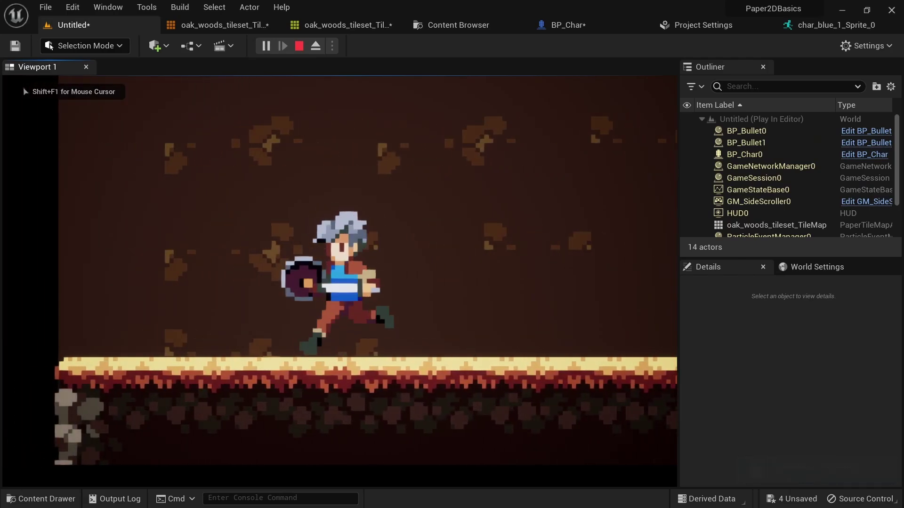
{"action": "key", "text": "d"}
{"action": "key", "text": "a"}
{"action": "key", "text": "d"}
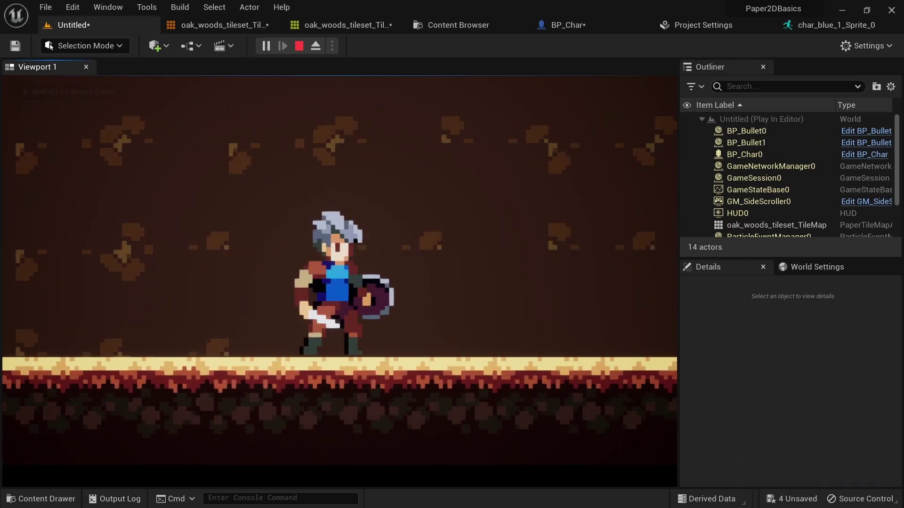
{"action": "key", "text": "d"}
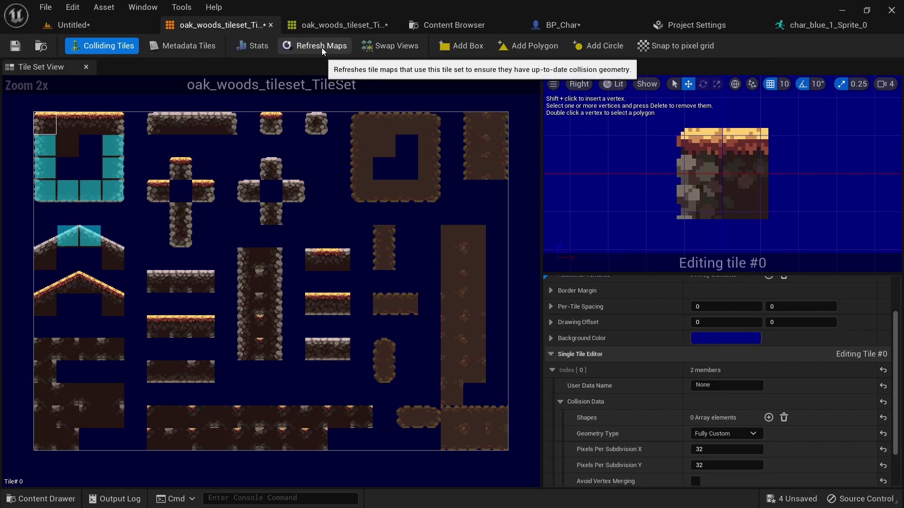
{"action": "left_click", "coordinate": [106, 25]}
{"action": "left_click", "coordinate": [265, 46]}
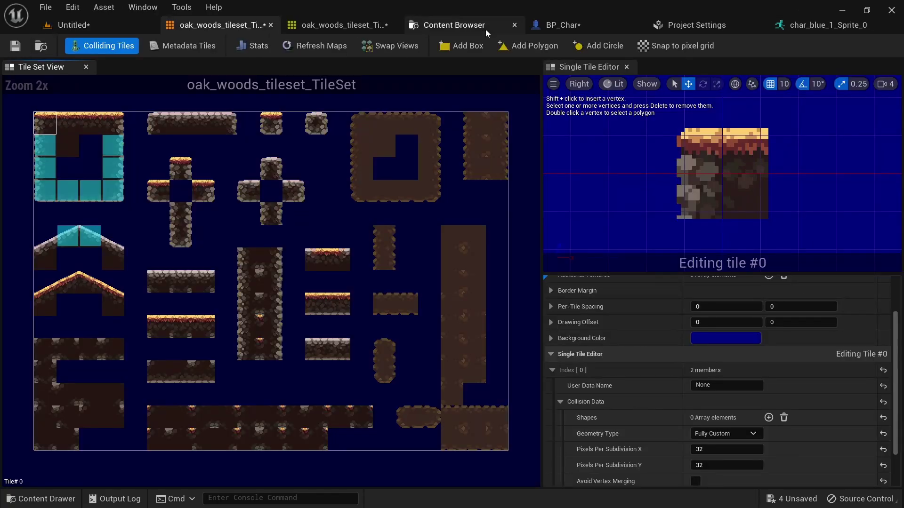
Give tiles #0, #3 and #1 box collisions with Add Box
{"action": "left_click", "coordinate": [460, 45]}
{"action": "left_click", "coordinate": [84, 123]}
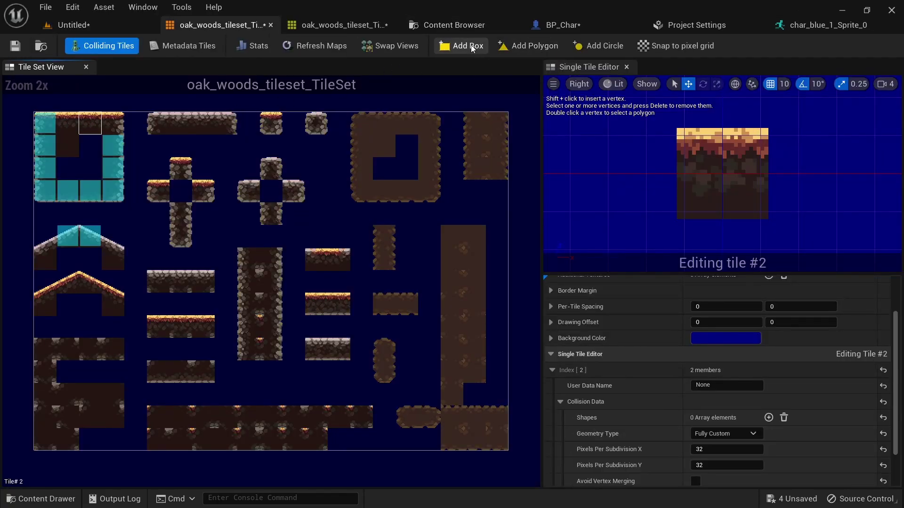
{"action": "left_click", "coordinate": [118, 127]}
{"action": "left_click", "coordinate": [461, 46]}
{"action": "left_click", "coordinate": [71, 124]}
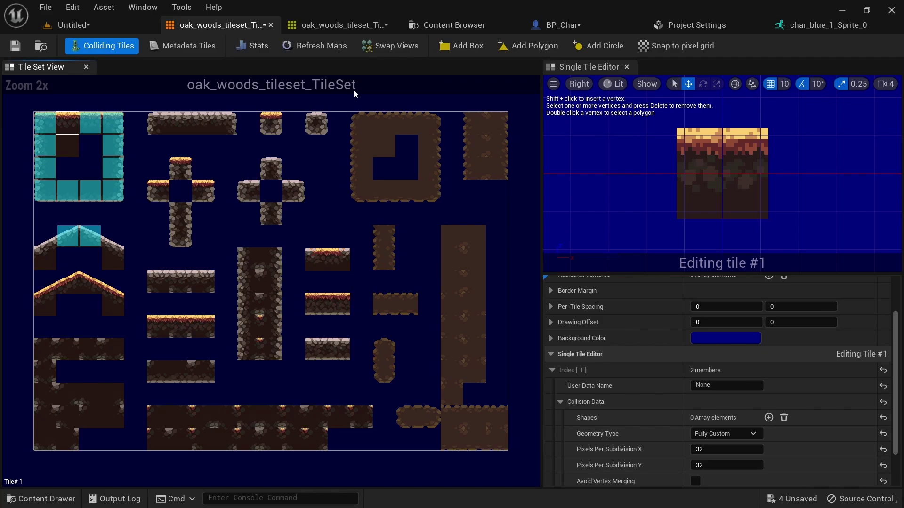
{"action": "left_click", "coordinate": [460, 47]}
Play-test the level again, running the character right along the platforms
{"action": "left_click", "coordinate": [121, 26]}
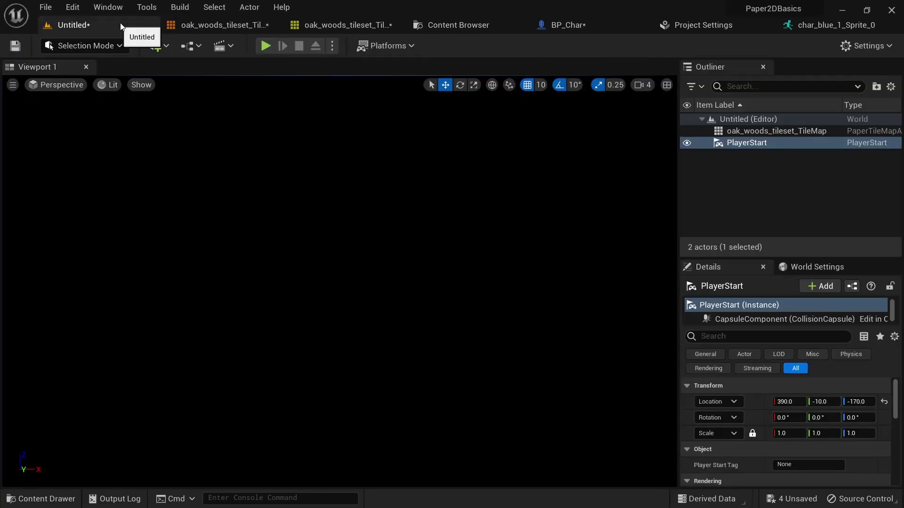
{"action": "left_click", "coordinate": [265, 45]}
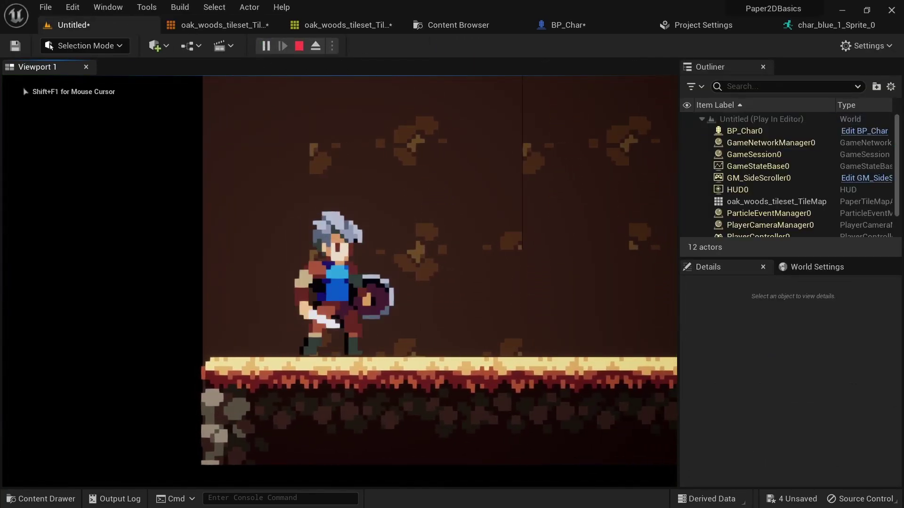
{"action": "key", "text": "d"}
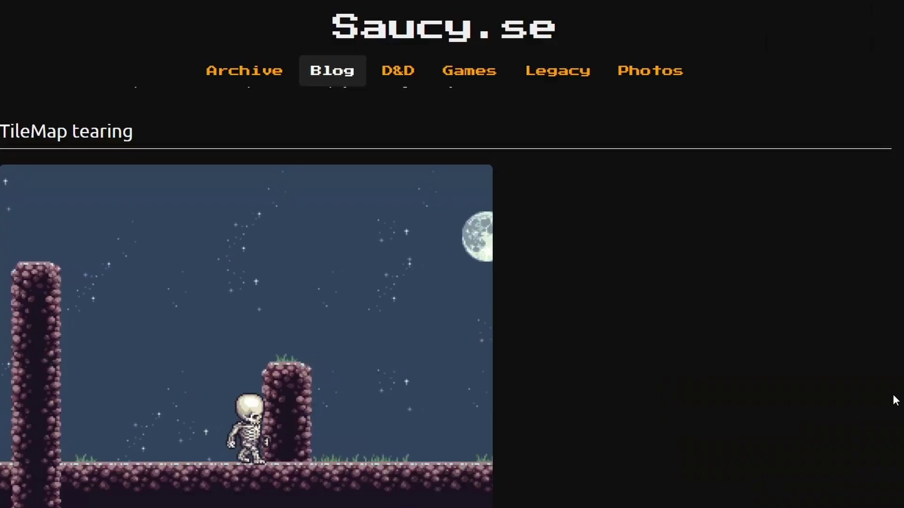
{"action": "scroll", "coordinate": [895, 400], "scroll_direction": "down", "scroll_amount": 10}
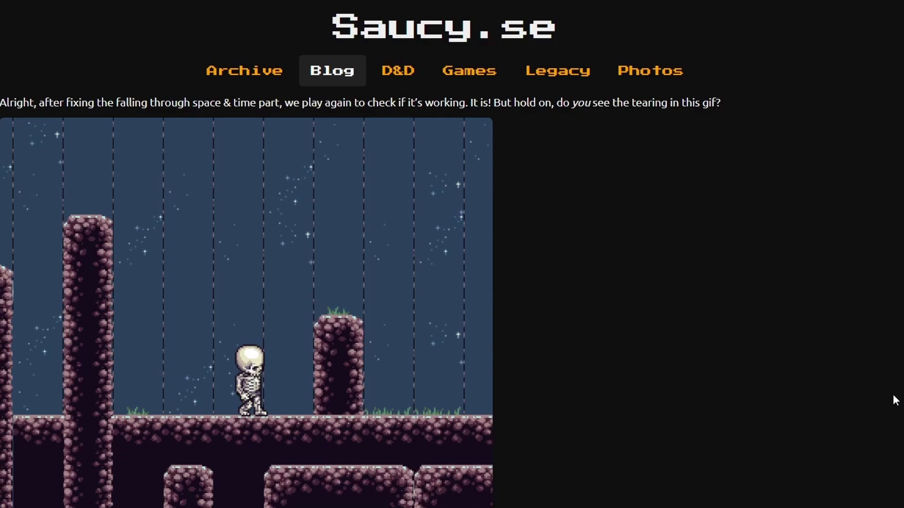
{"action": "scroll", "coordinate": [895, 400], "scroll_direction": "down", "scroll_amount": 8}
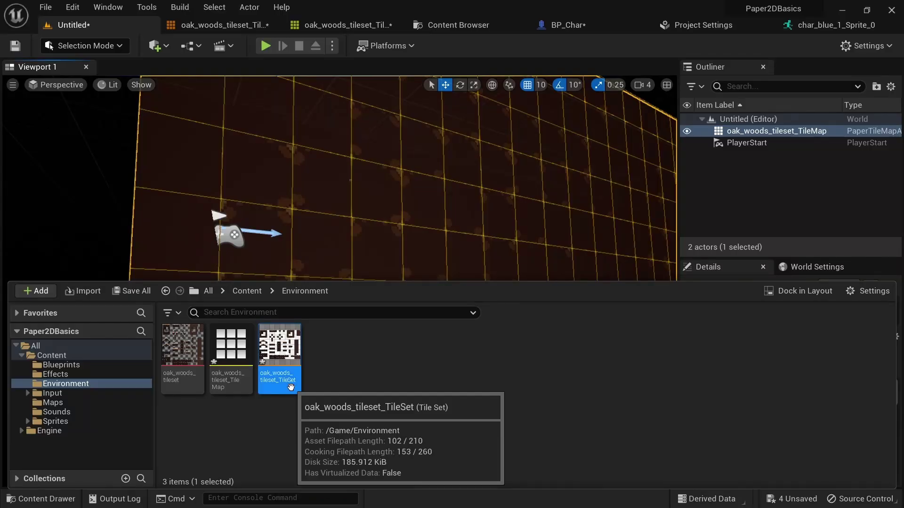
Condition the tile sheet texture, keeping the default name oak_woods_tilesetPadded
{"action": "right_click", "coordinate": [291, 387]}
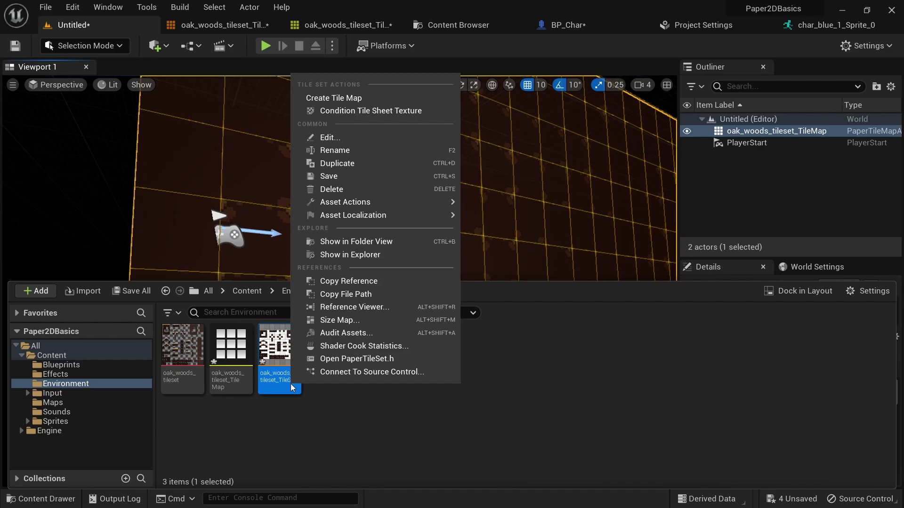
{"action": "left_click", "coordinate": [385, 115]}
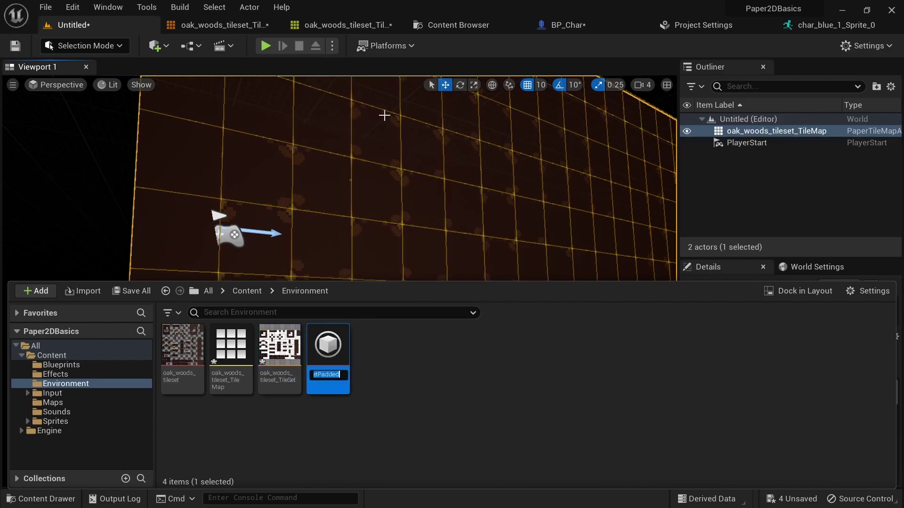
{"action": "key", "text": "Return"}
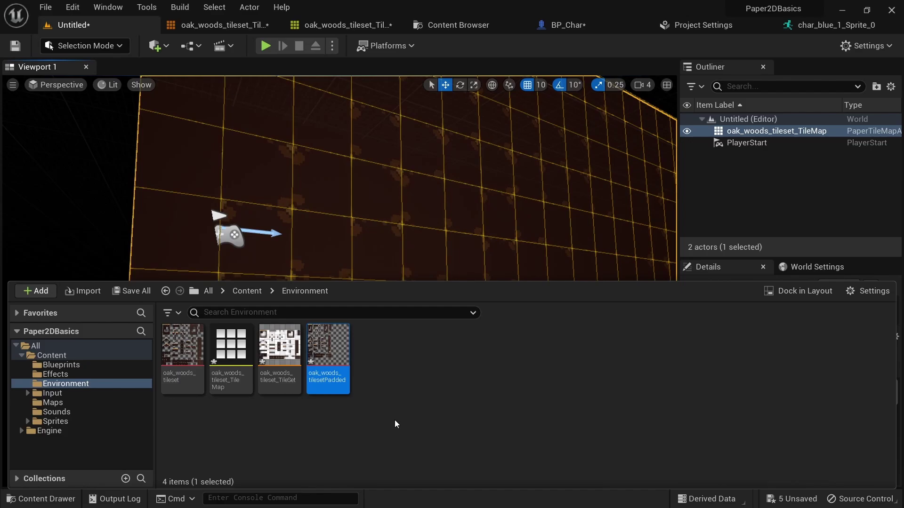
Check the tile set's Border Margin values, then collapse them again
{"action": "right_click_drag", "start_coordinate": [376, 240], "coordinate": [376, 240]}
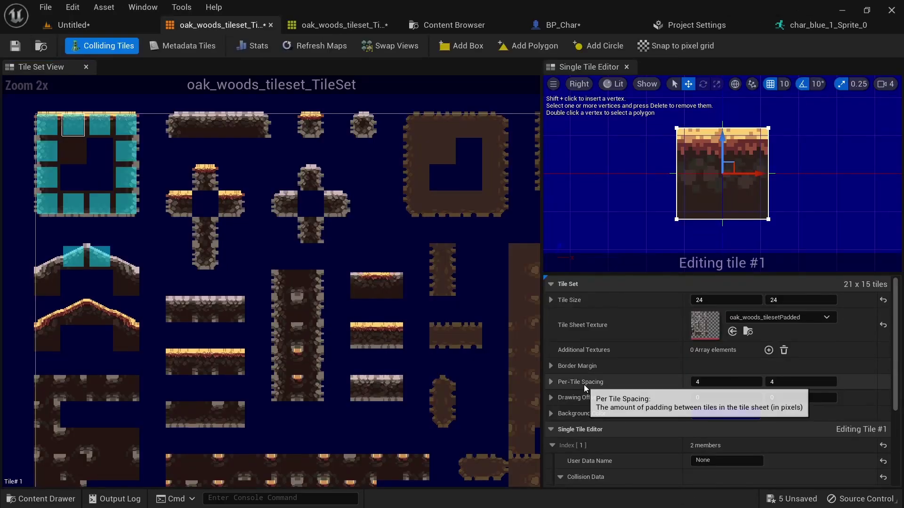
{"action": "left_click", "coordinate": [551, 366]}
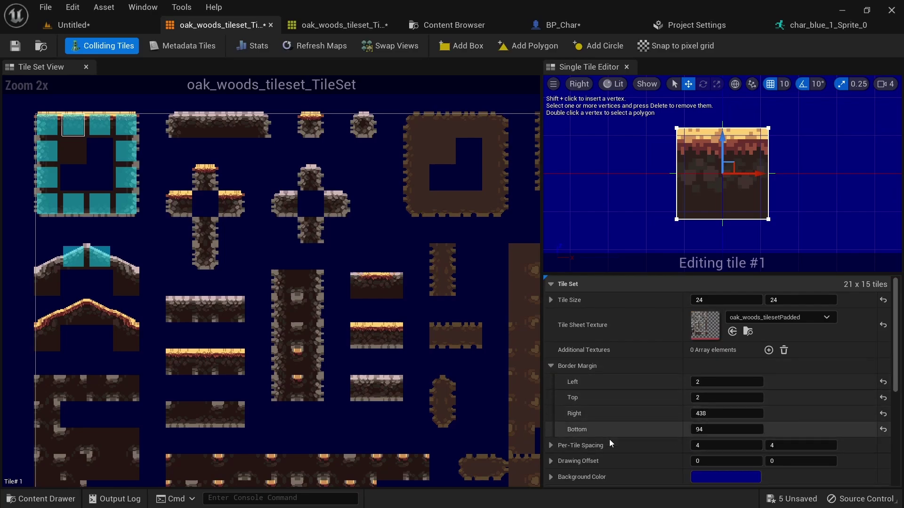
{"action": "left_click", "coordinate": [550, 367]}
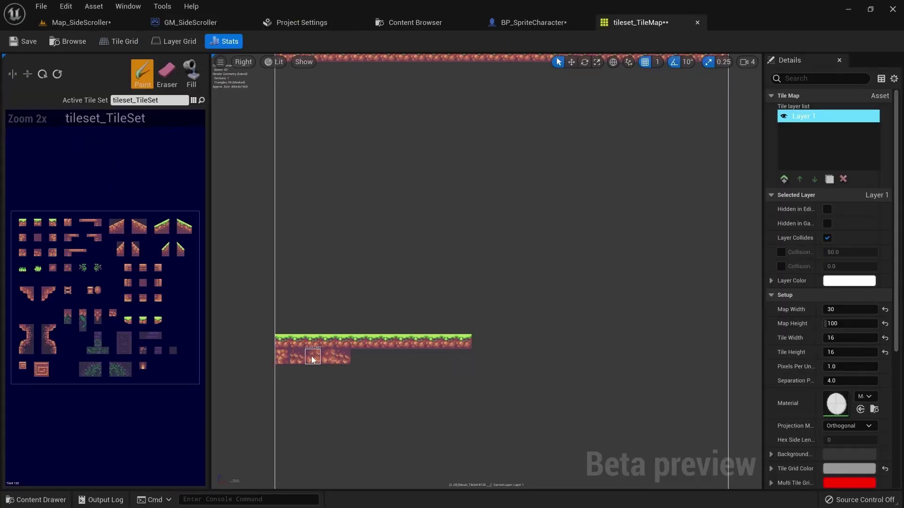
{"action": "mouse_move", "coordinate": [347, 359]}
{"action": "left_mouse_down"}
{"action": "mouse_move", "coordinate": [298, 418]}
{"action": "mouse_move", "coordinate": [629, 445]}
{"action": "mouse_move", "coordinate": [407, 342]}
{"action": "left_mouse_up"}
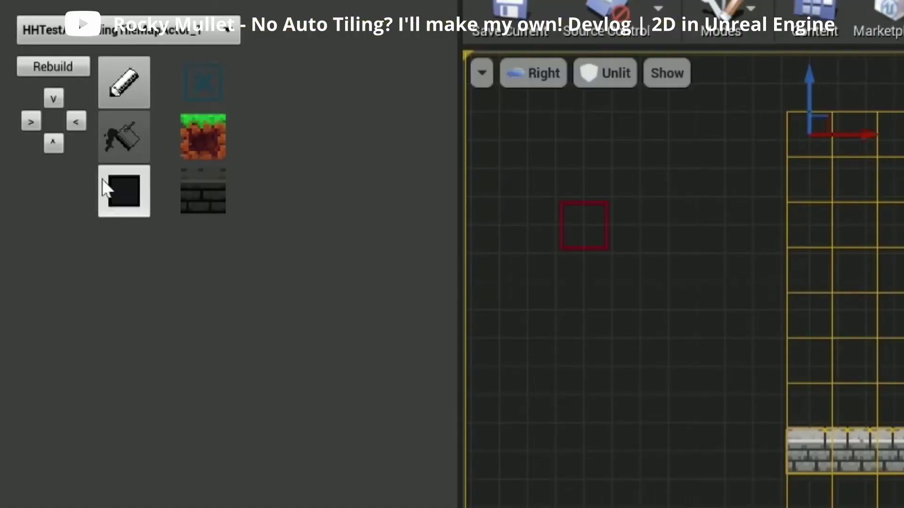
{"action": "left_click", "coordinate": [129, 133]}
{"action": "left_click", "coordinate": [496, 384]}
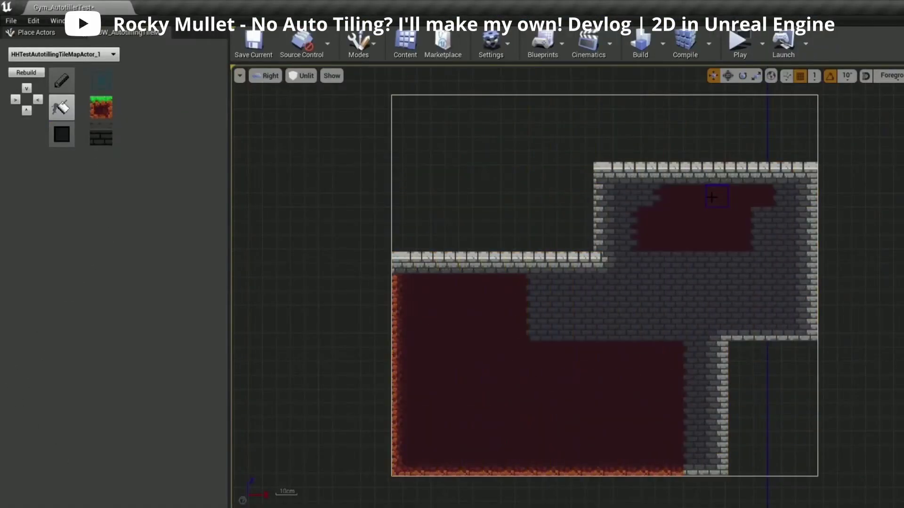